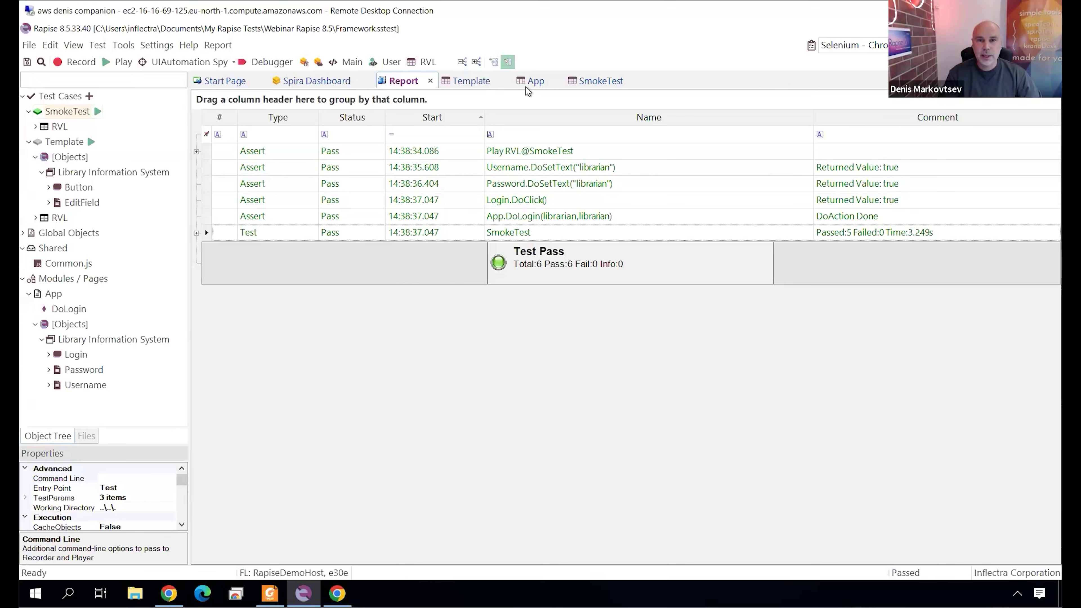
Add an AI row with the instruction "Log into application" on row 6 of the SmokeTest sheet.
{"action": "left_click", "coordinate": [593, 82]}
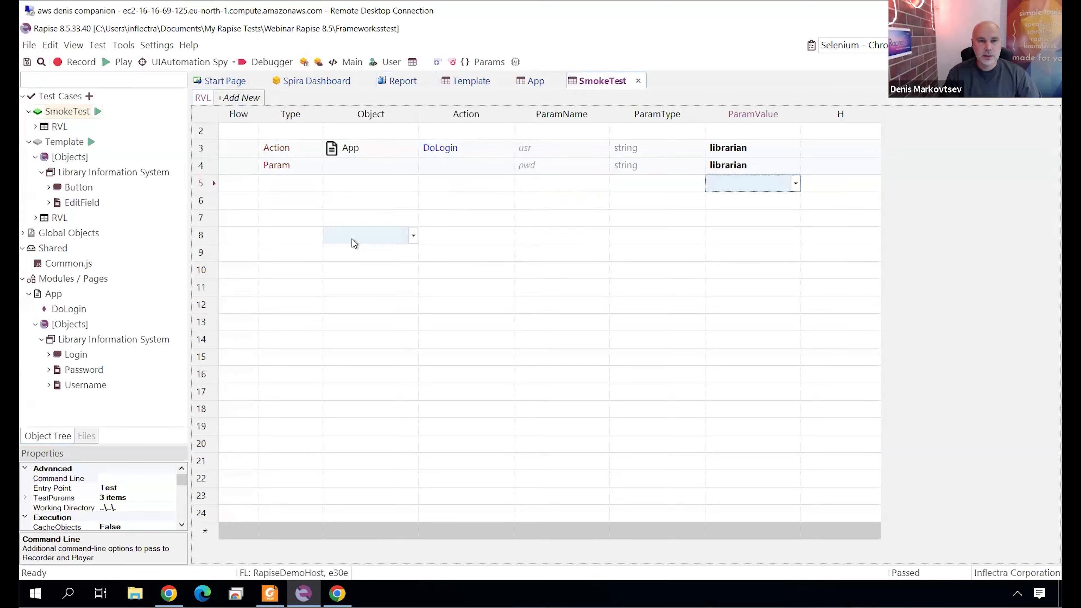
{"action": "left_click", "coordinate": [290, 200]}
{"action": "type", "text": "Al"}
{"action": "key", "text": "Tab"}
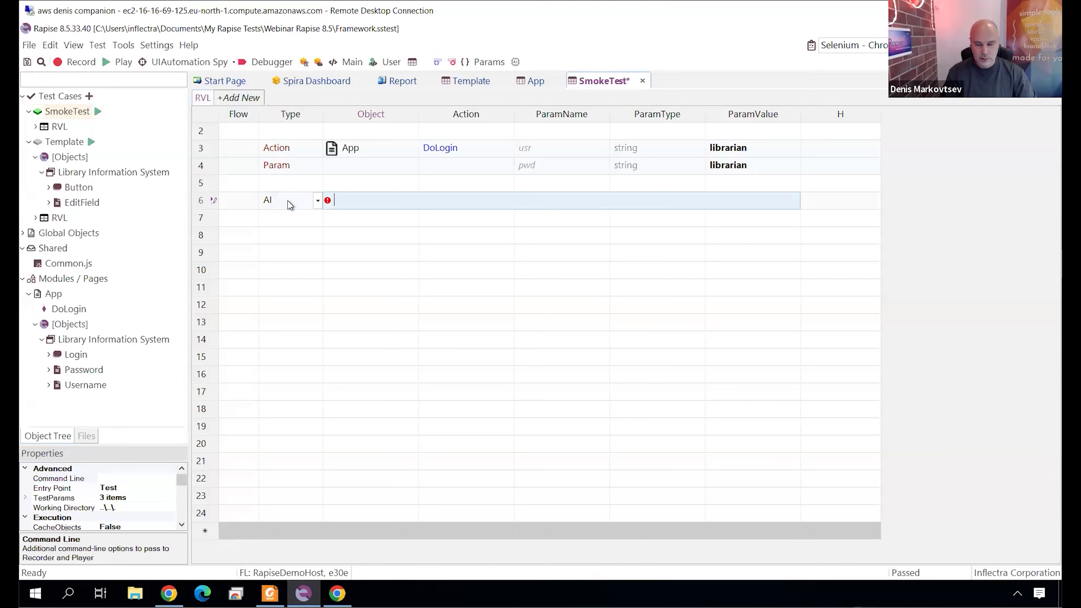
{"action": "type", "text": "Log into application"}
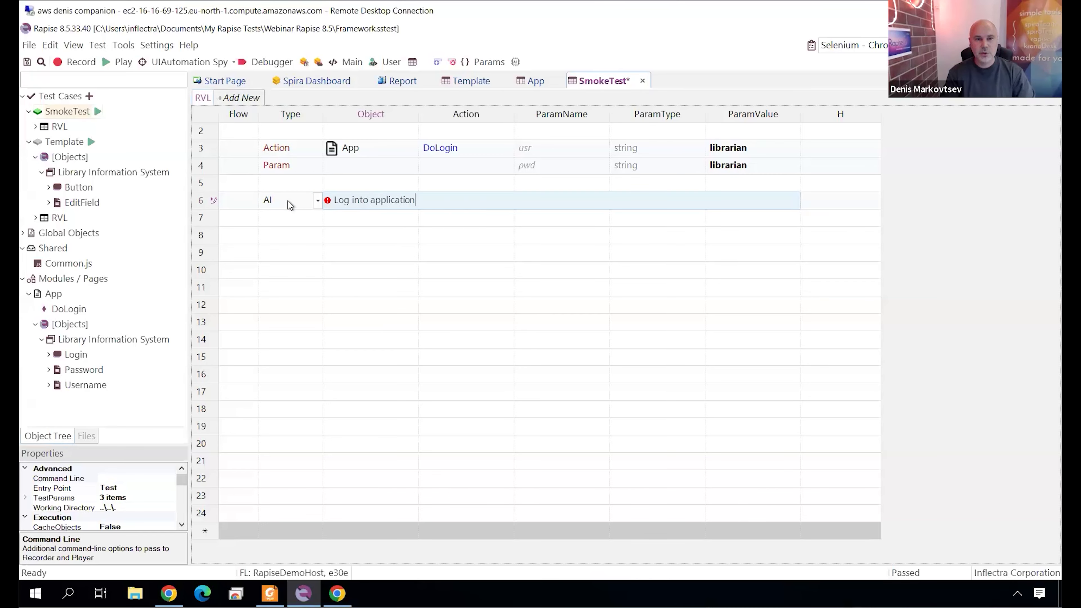
{"action": "key", "text": "Return"}
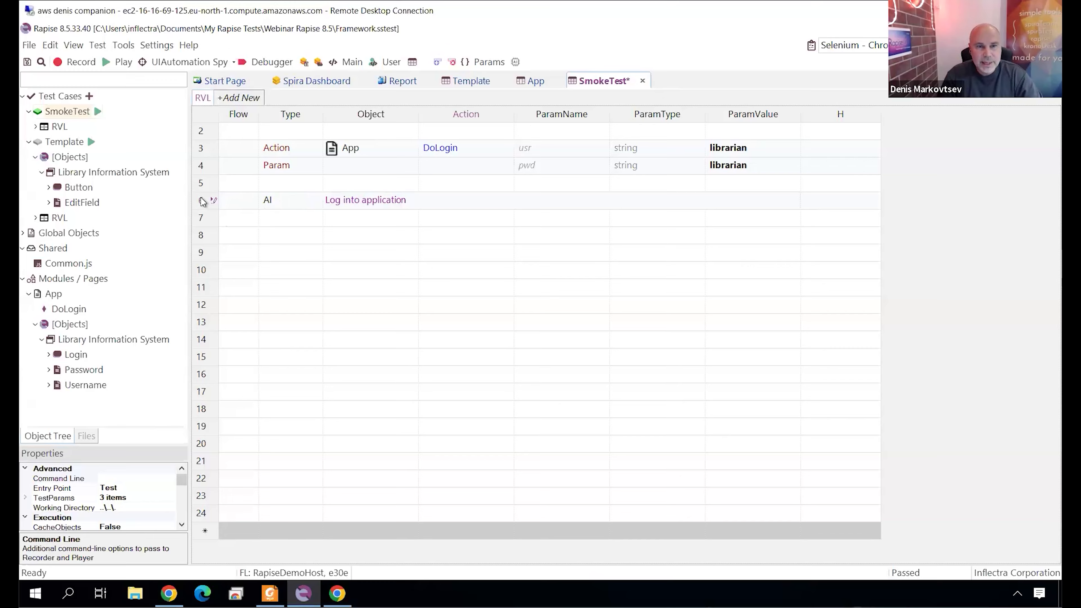
{"action": "left_click", "coordinate": [203, 201]}
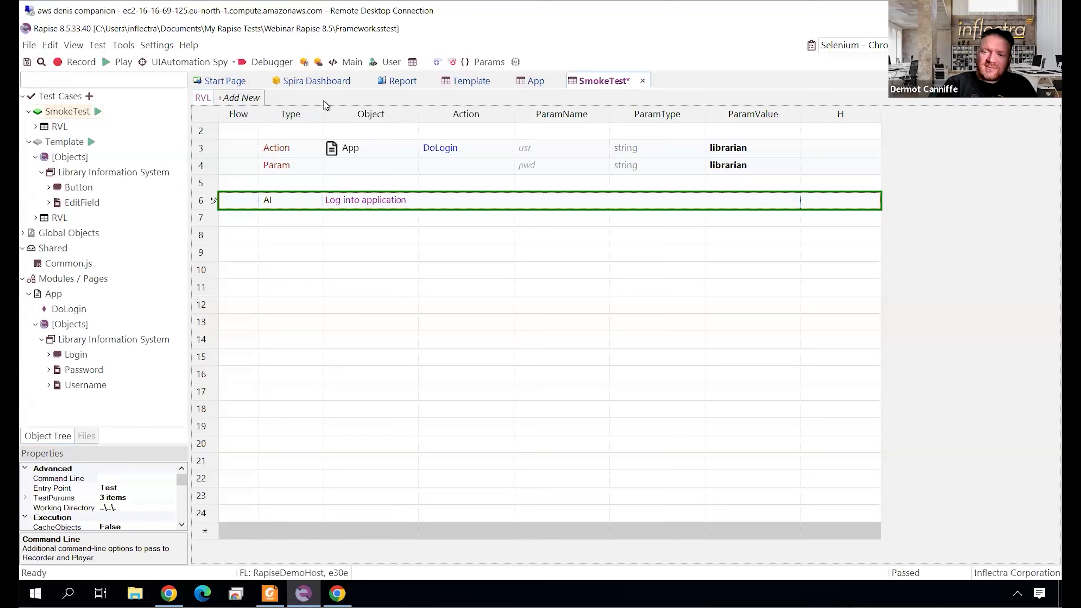
Sync the framework with Spira, saving pending changes, creating the remote folder Rapise Tests\Webinar Rapise 8.5 and uploading all listed files.
{"action": "left_click", "coordinate": [323, 81]}
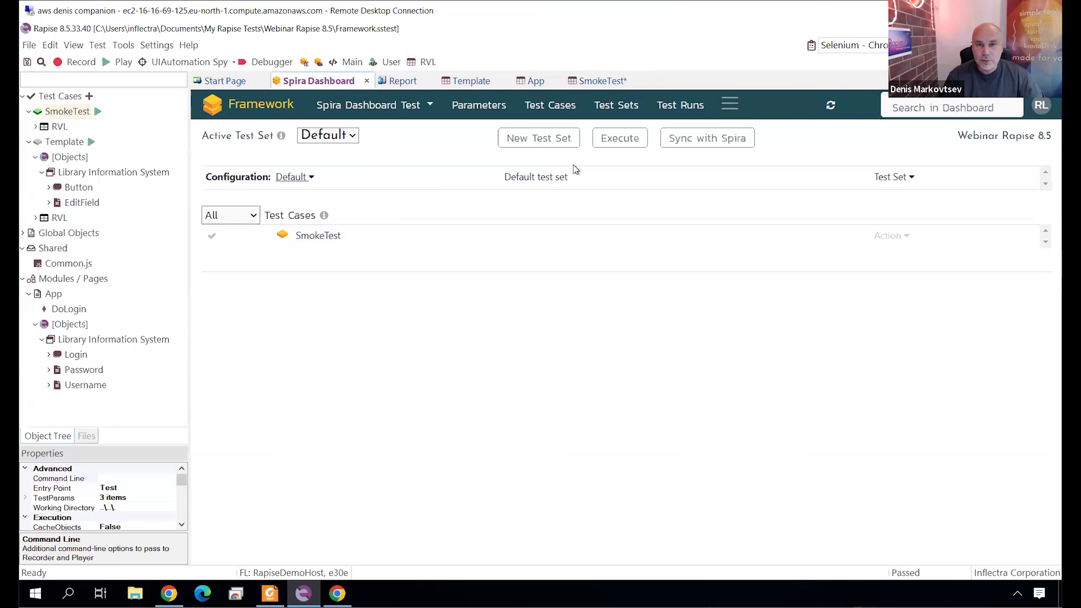
{"action": "left_click", "coordinate": [688, 142]}
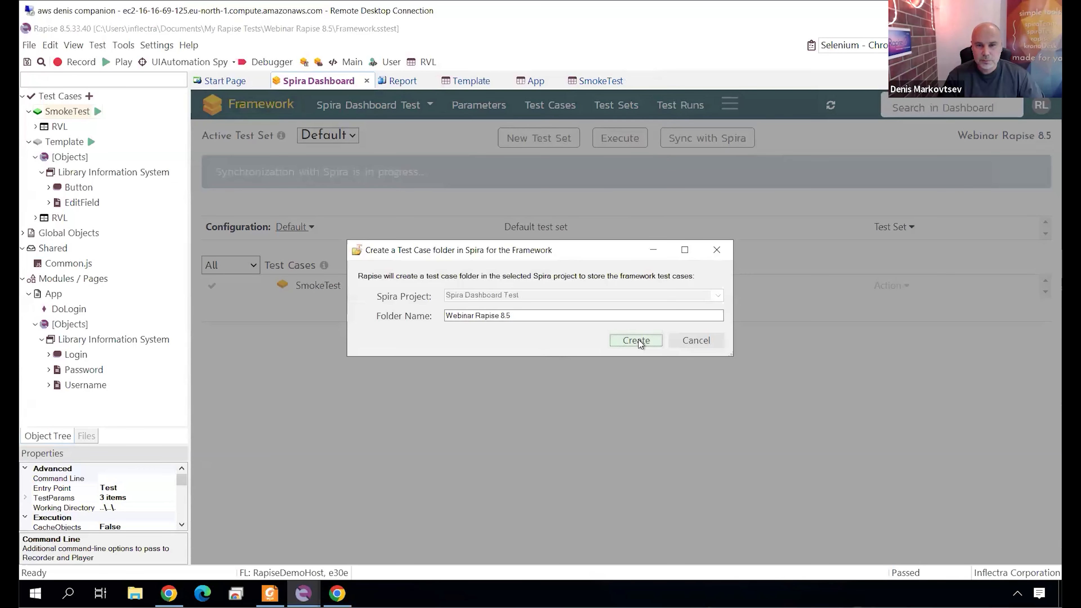
{"action": "left_click", "coordinate": [638, 340]}
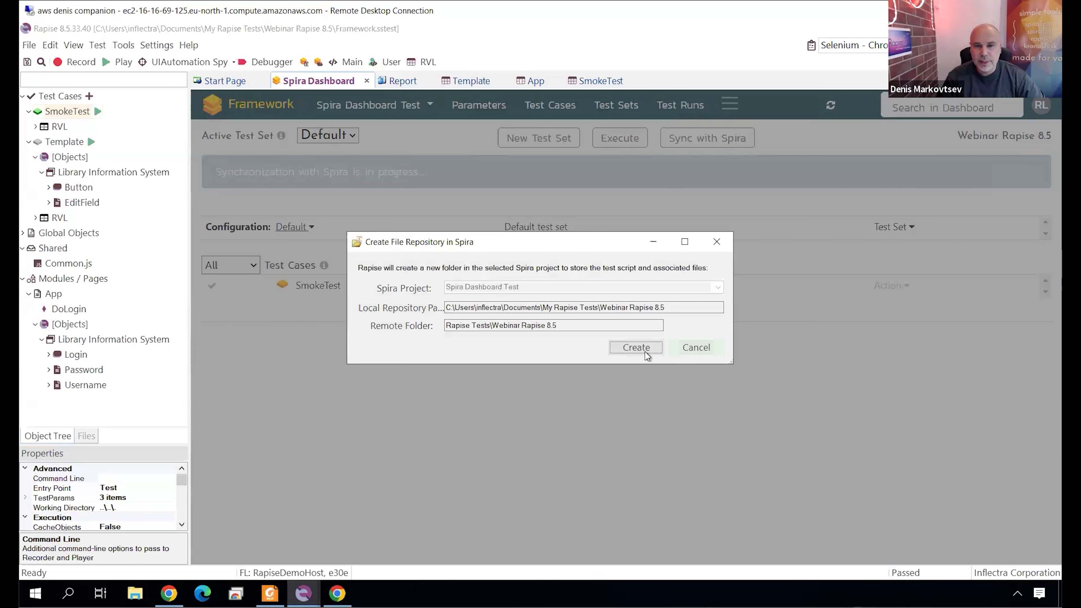
{"action": "left_click", "coordinate": [641, 349]}
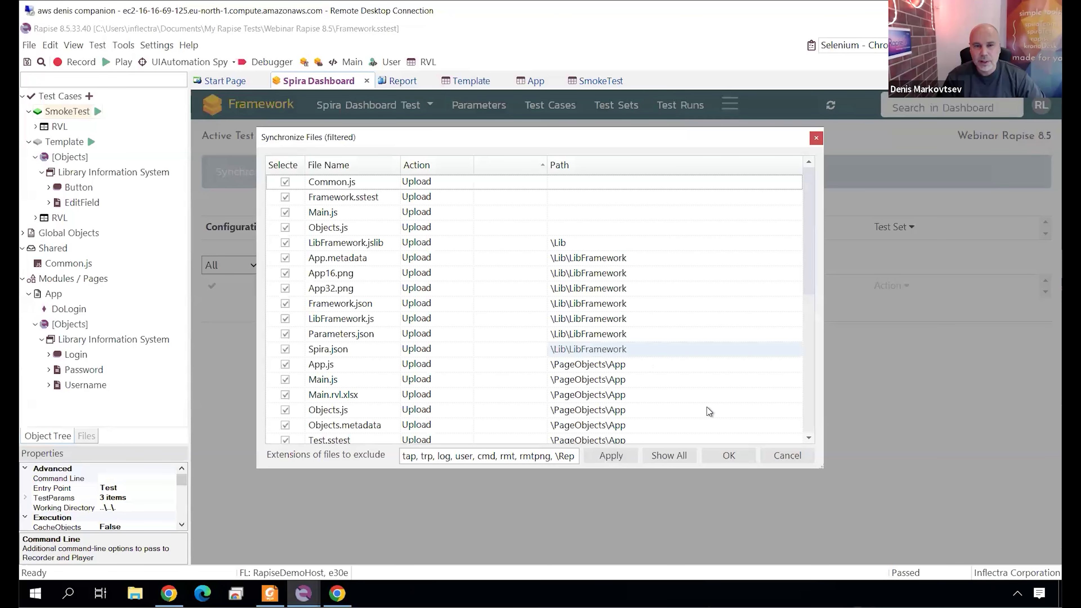
{"action": "left_click", "coordinate": [728, 455]}
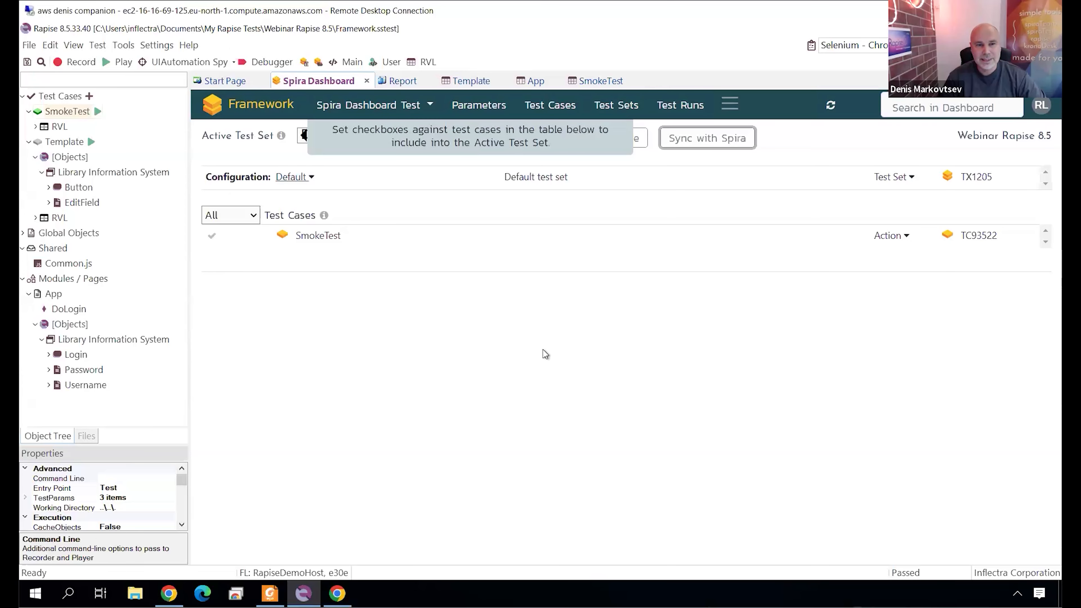
Include SmokeTest in the active Default test set and sync the changed Framework.json with Spira.
{"action": "left_click", "coordinate": [211, 236]}
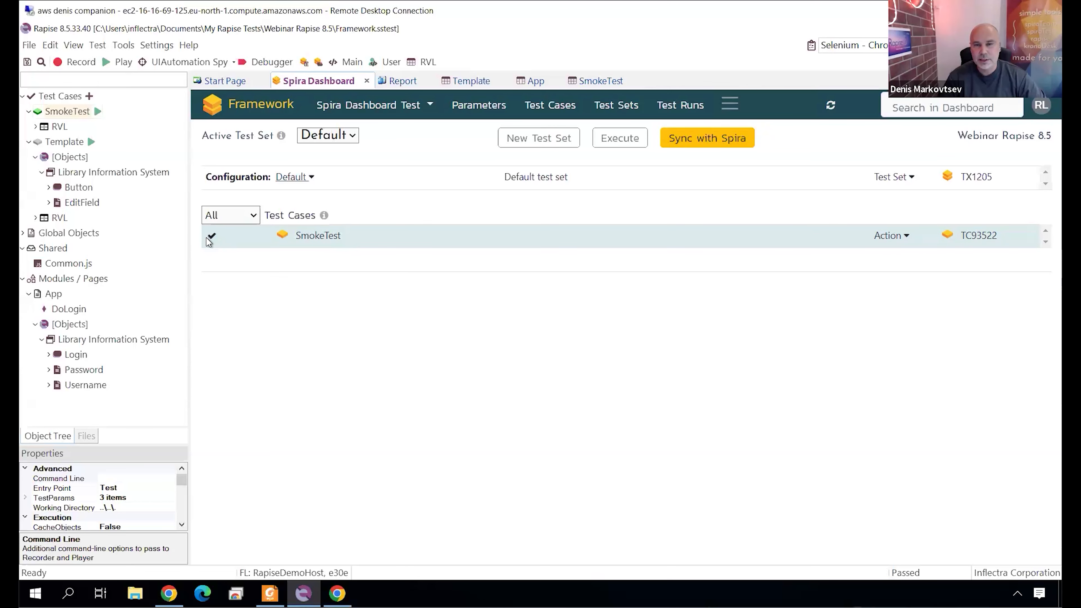
{"action": "left_click", "coordinate": [729, 134]}
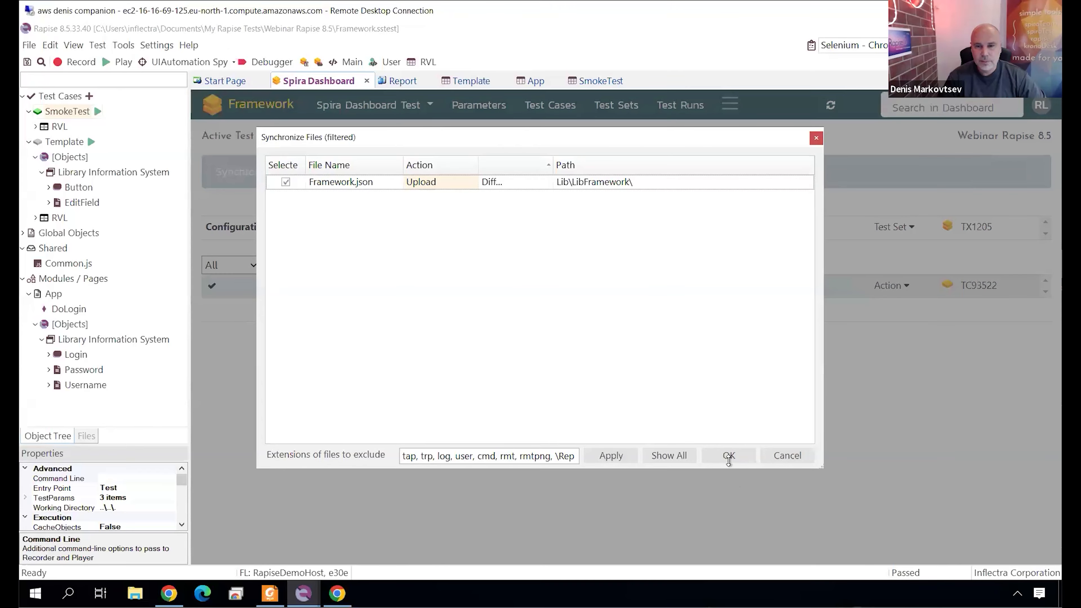
{"action": "left_click", "coordinate": [728, 455]}
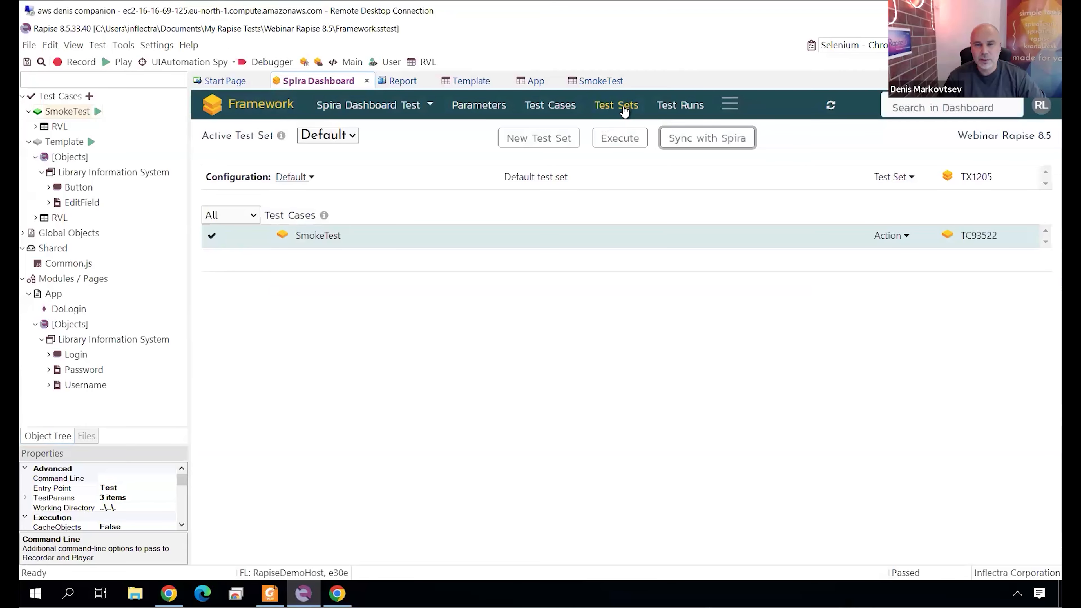
Set Run tests in parallel to true for the Default test set and review its remaining custom properties.
{"action": "left_click", "coordinate": [624, 112]}
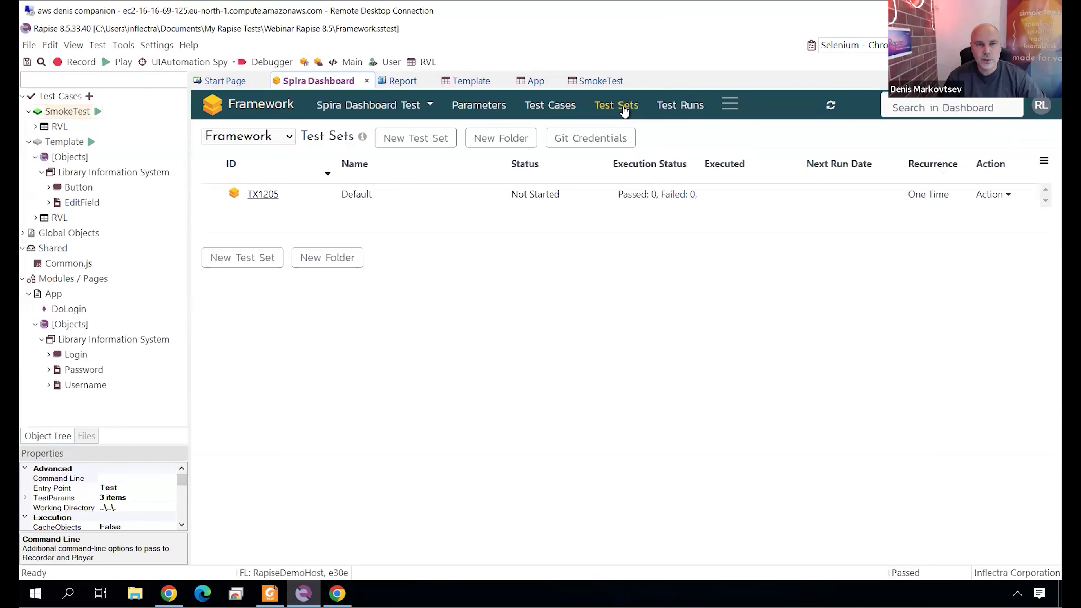
{"action": "left_click", "coordinate": [262, 202]}
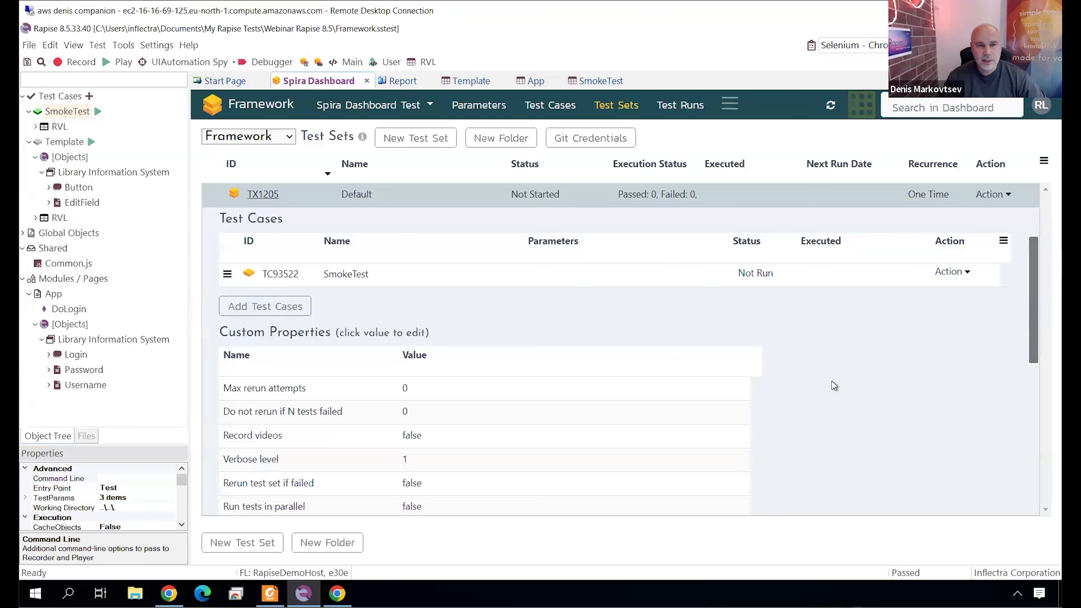
{"action": "left_click_drag", "start_coordinate": [1030, 340], "coordinate": [1029, 378]}
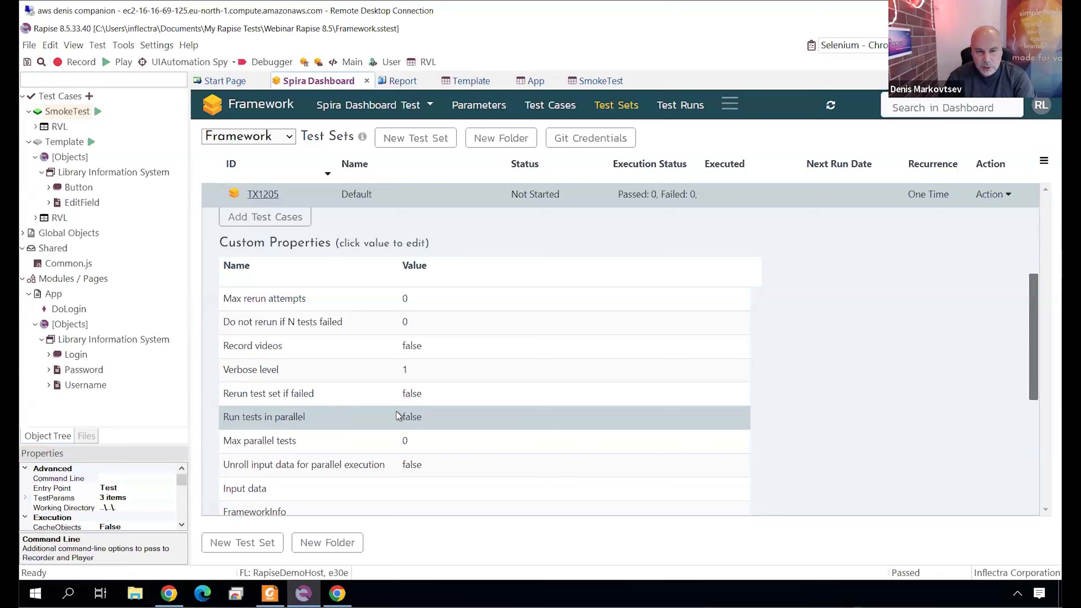
{"action": "left_click", "coordinate": [411, 417]}
{"action": "left_click", "coordinate": [407, 417]}
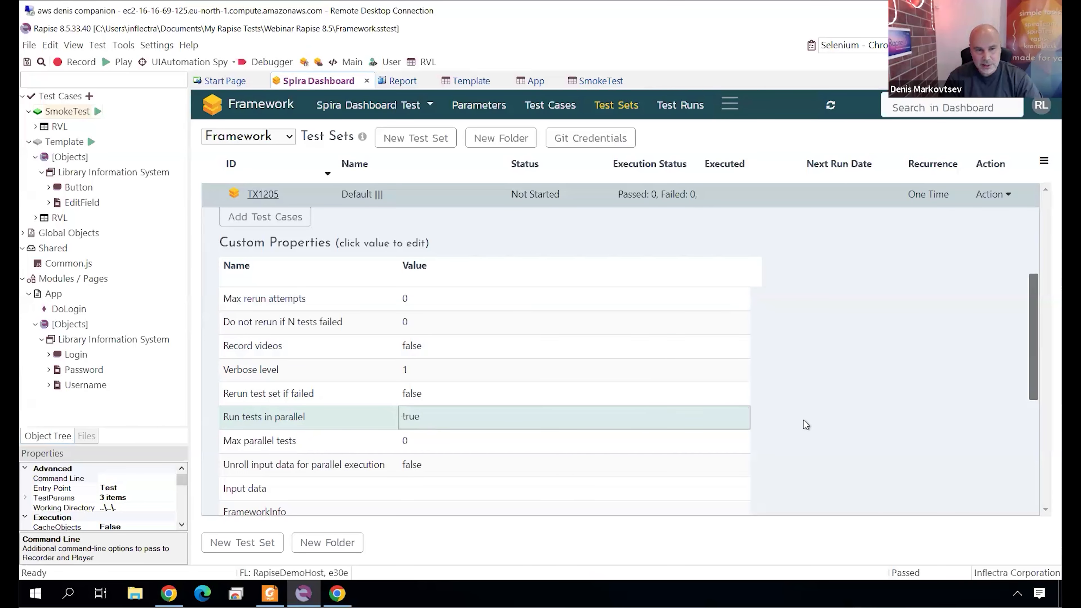
{"action": "scroll", "coordinate": [803, 420], "scroll_direction": "down", "scroll_amount": 2}
{"action": "scroll", "coordinate": [803, 420], "scroll_direction": "down", "scroll_amount": 2}
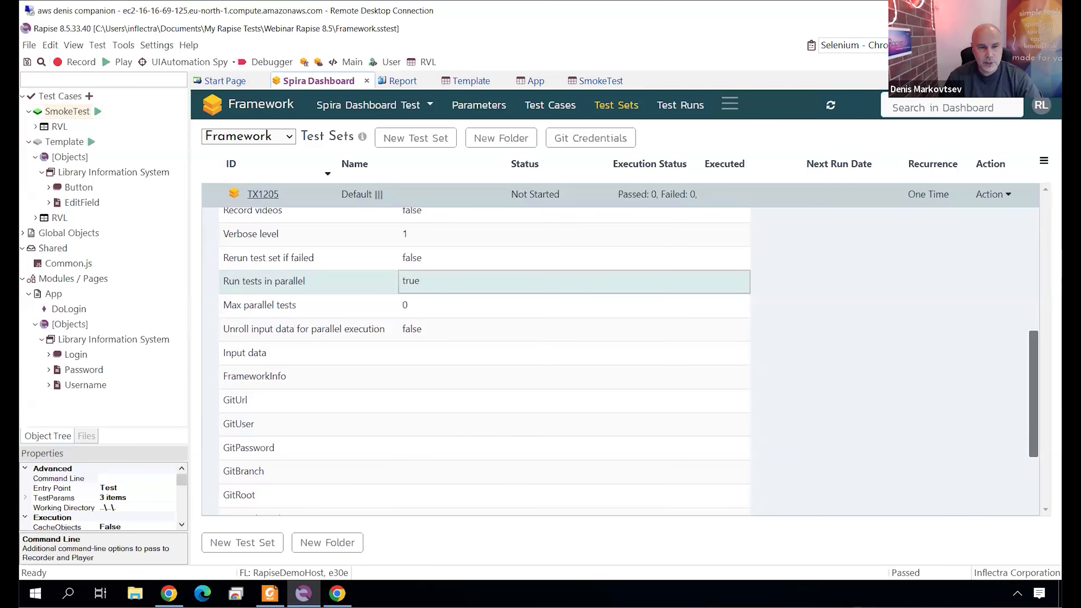
{"action": "scroll", "coordinate": [440, 476], "scroll_direction": "down", "scroll_amount": 2}
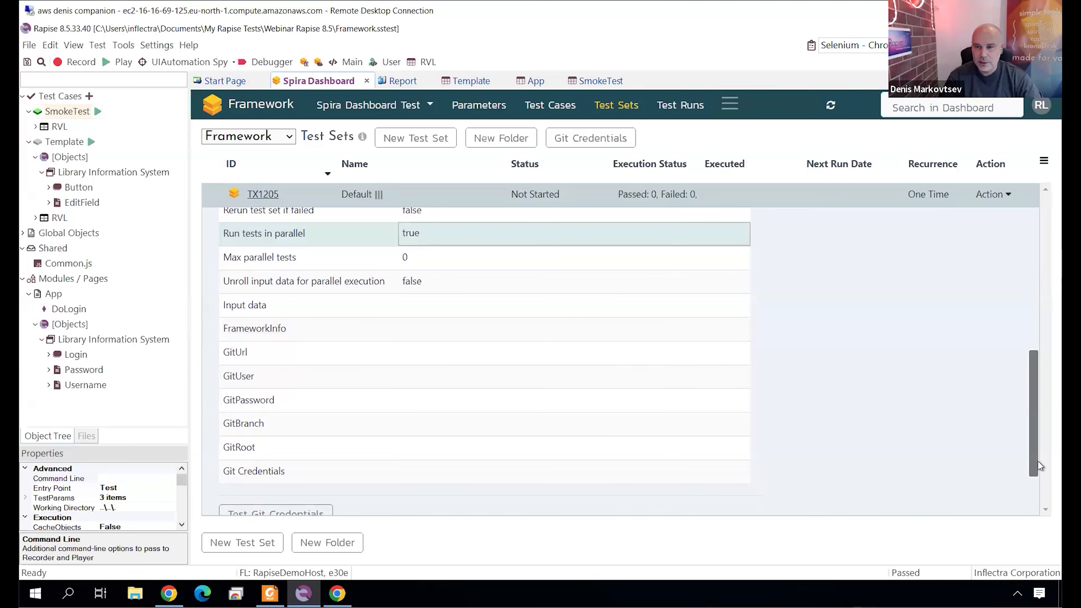
{"action": "left_click_drag", "start_coordinate": [1037, 460], "coordinate": [1038, 337]}
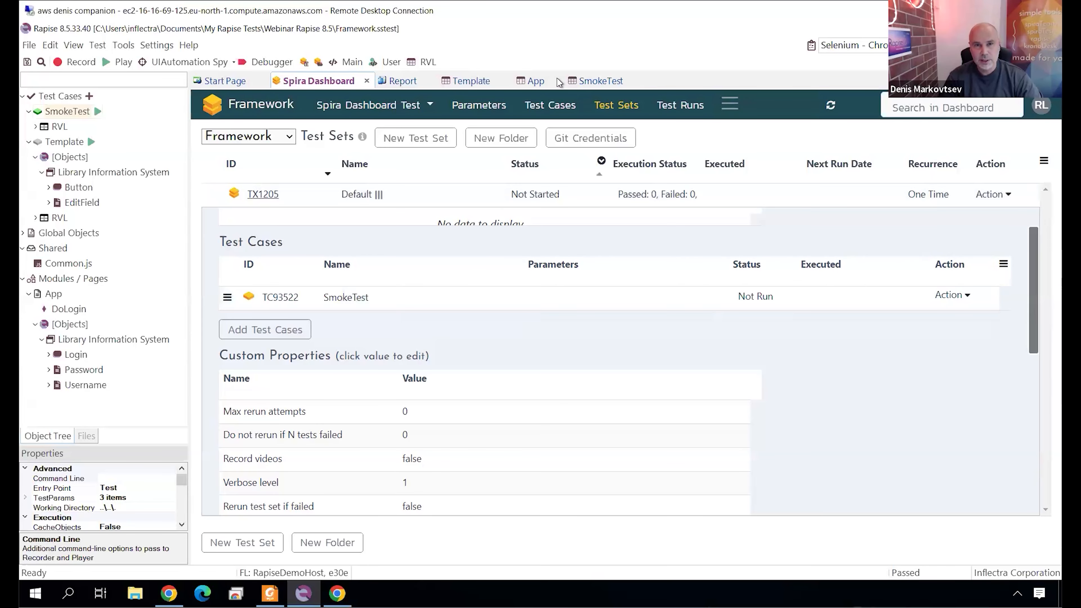
{"action": "left_click", "coordinate": [487, 107]}
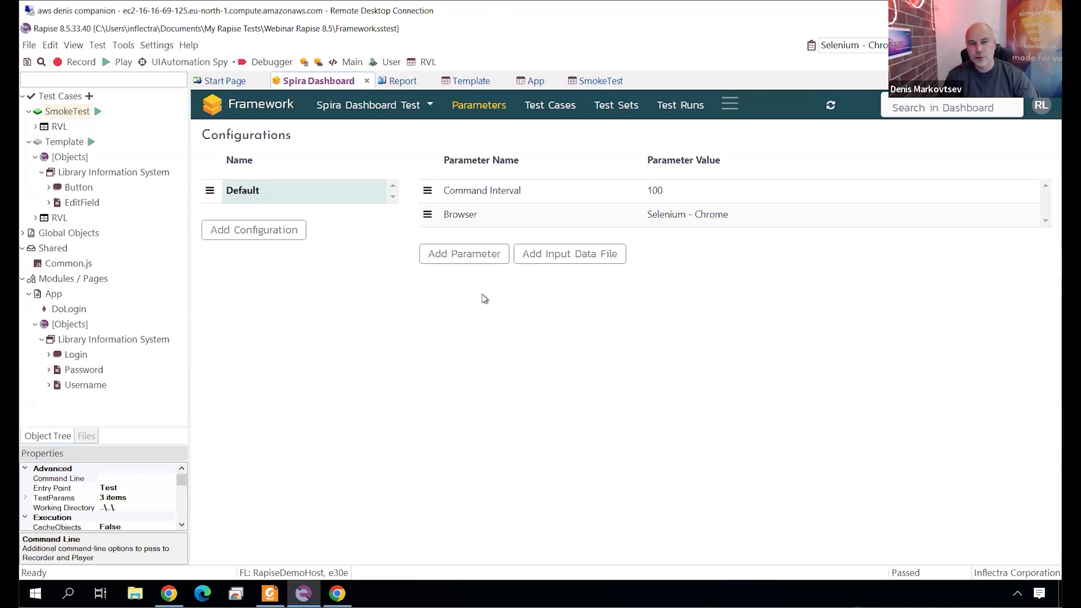
{"action": "left_click", "coordinate": [451, 255]}
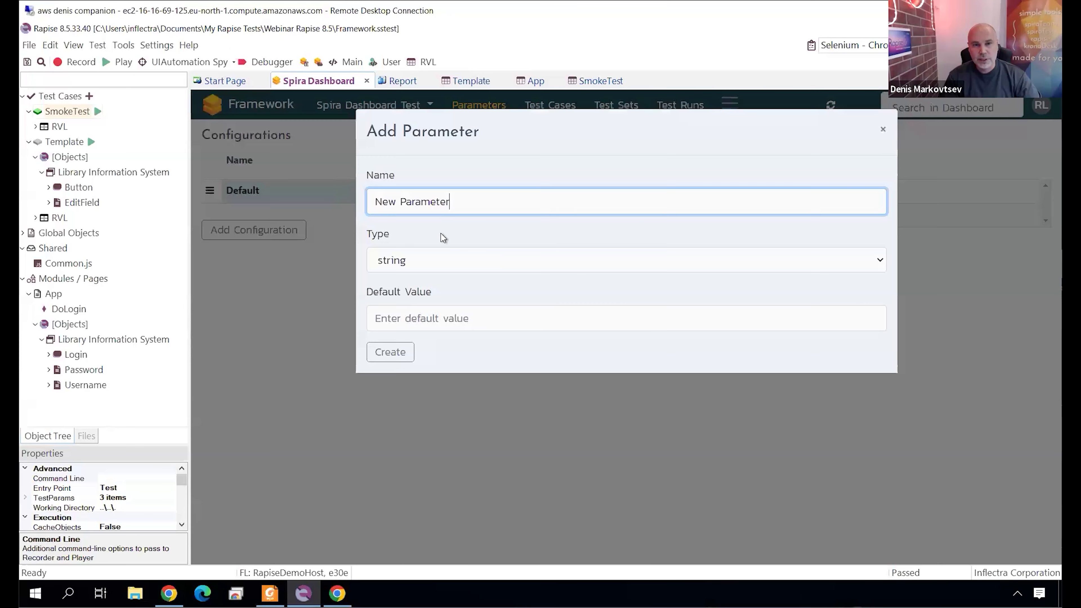
{"action": "key", "text": "ctrl+a"}
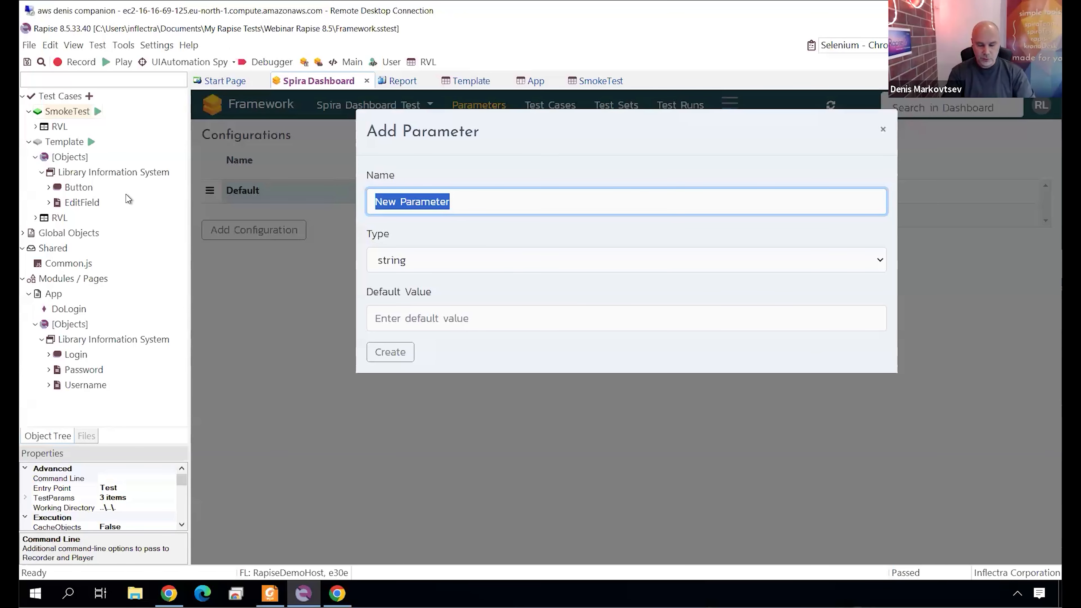
{"action": "type", "text": "EnvURL"}
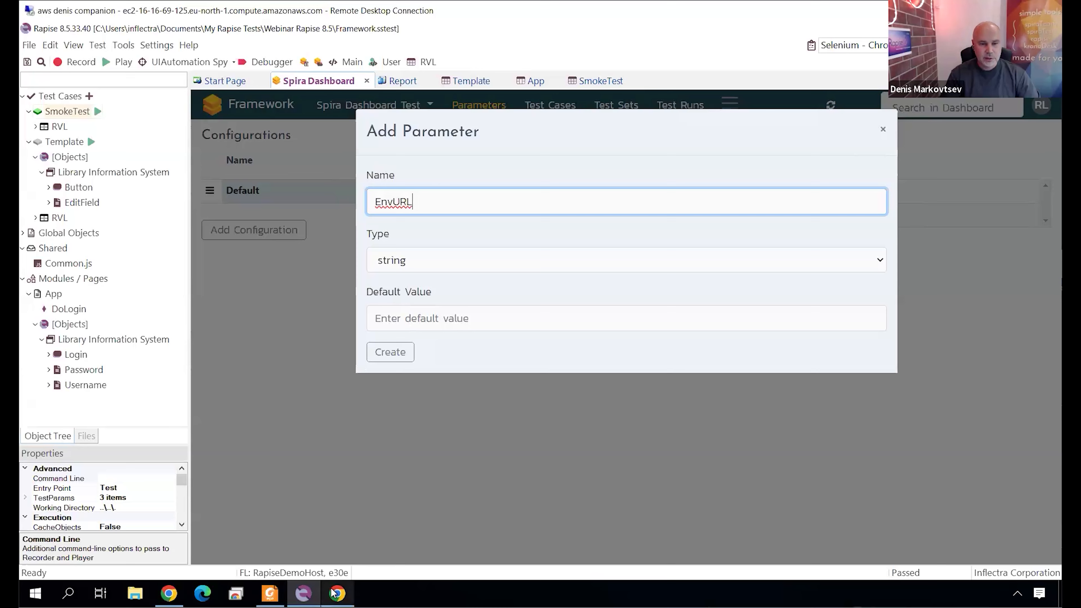
{"action": "left_click", "coordinate": [337, 593]}
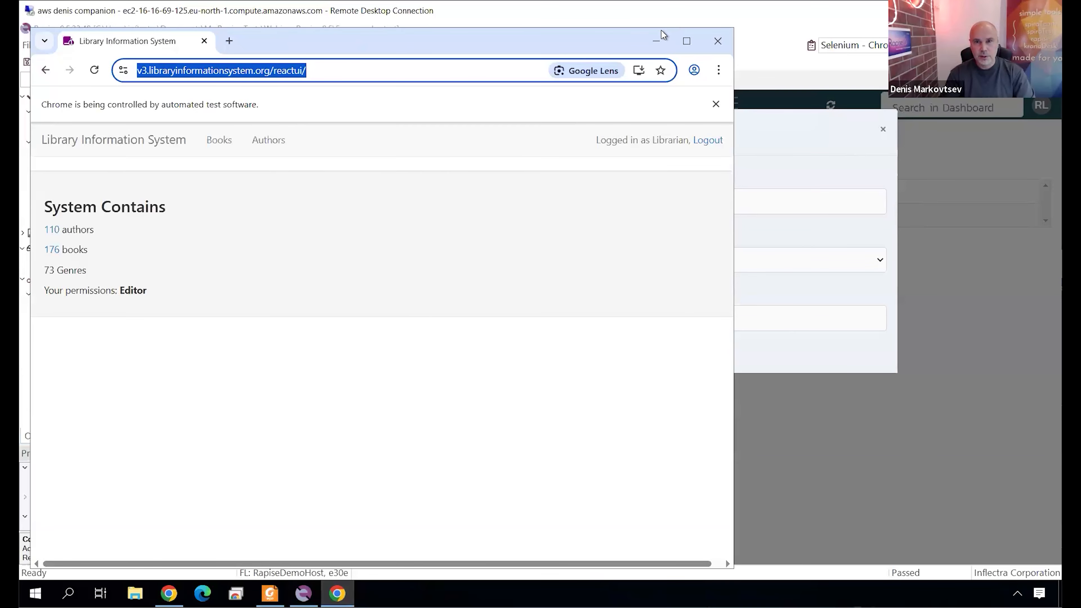
{"action": "left_click", "coordinate": [656, 39]}
{"action": "left_click", "coordinate": [469, 322]}
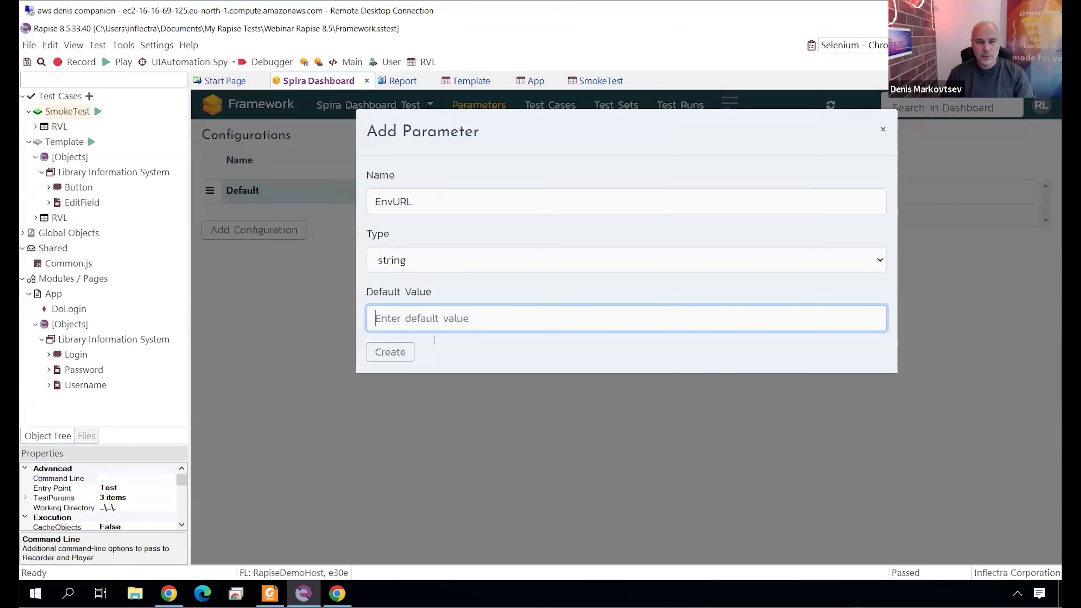
{"action": "type", "text": "https://v3.libraryinformationsystem.org/reactui/"}
{"action": "left_click", "coordinate": [404, 356]}
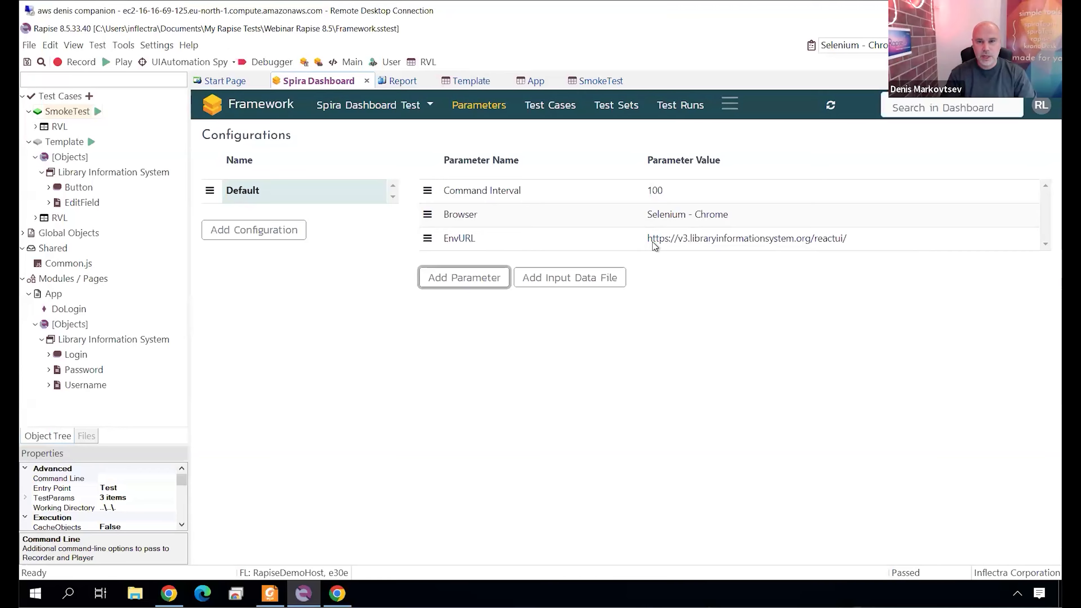
Make the Navigator Open action's url in DoLogin a testparam with value EnvURL, save the sheet, and return to the Spira Dashboard.
{"action": "left_click", "coordinate": [532, 81]}
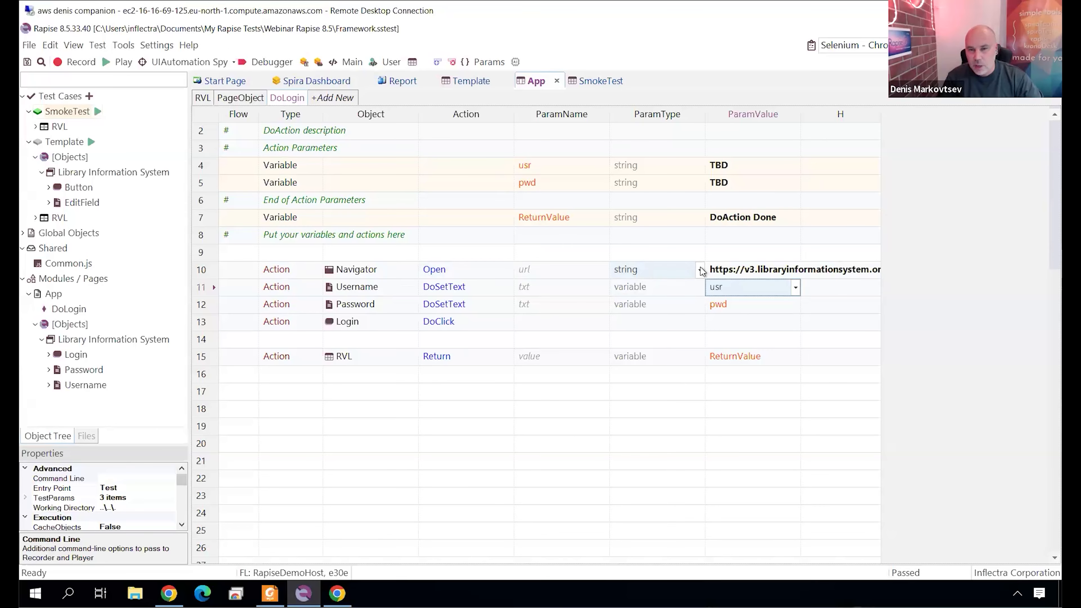
{"action": "left_click", "coordinate": [640, 270]}
{"action": "type", "text": "te"}
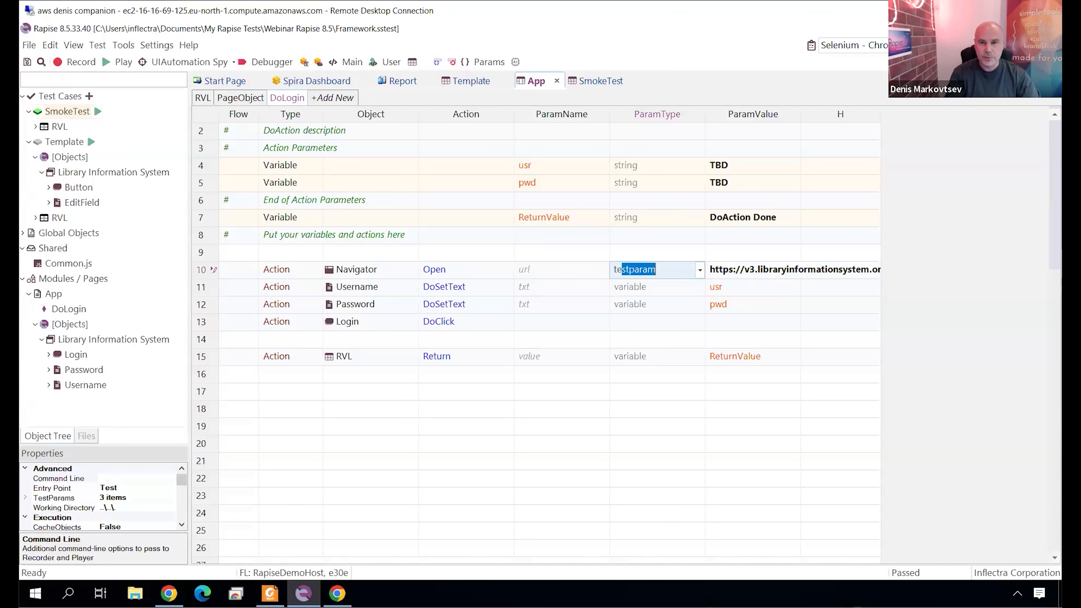
{"action": "type", "text": "s"}
{"action": "key", "text": "Tab"}
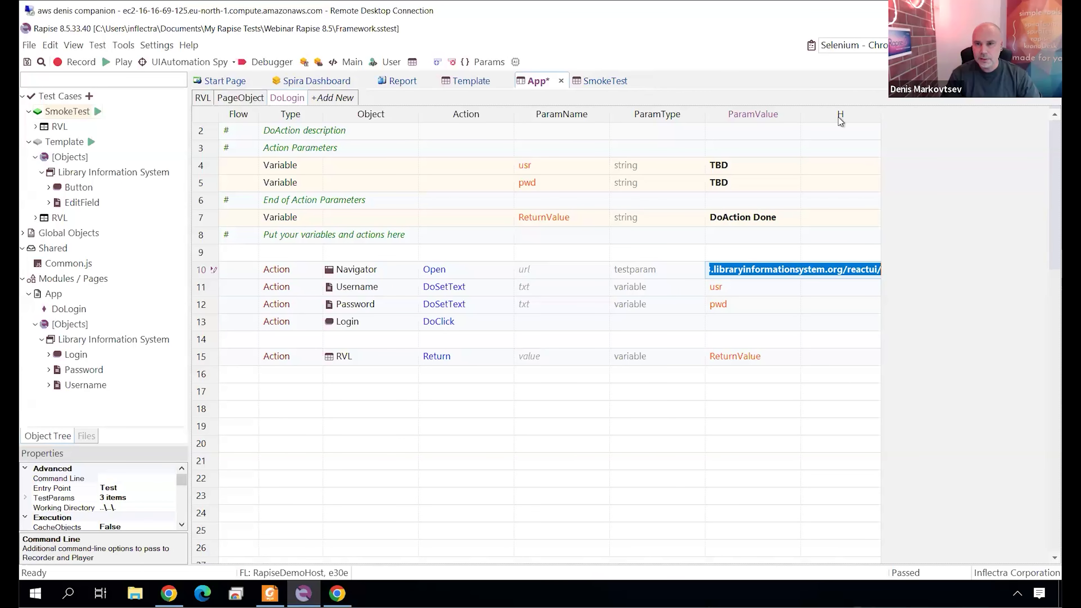
{"action": "left_click_drag", "start_coordinate": [802, 114], "coordinate": [1002, 143]}
{"action": "left_click", "coordinate": [996, 270]}
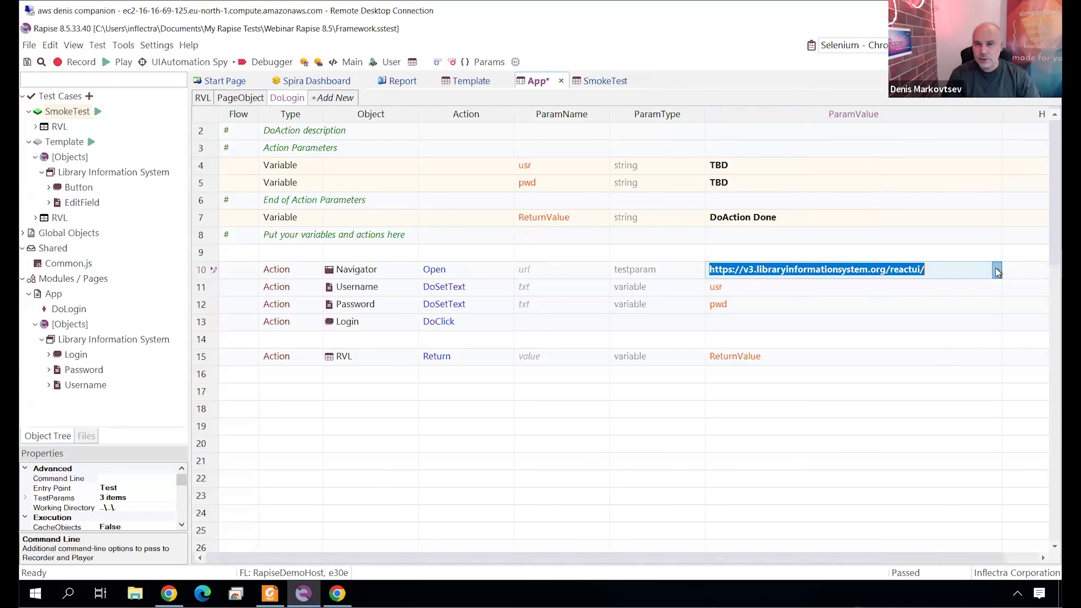
{"action": "left_click", "coordinate": [934, 320]}
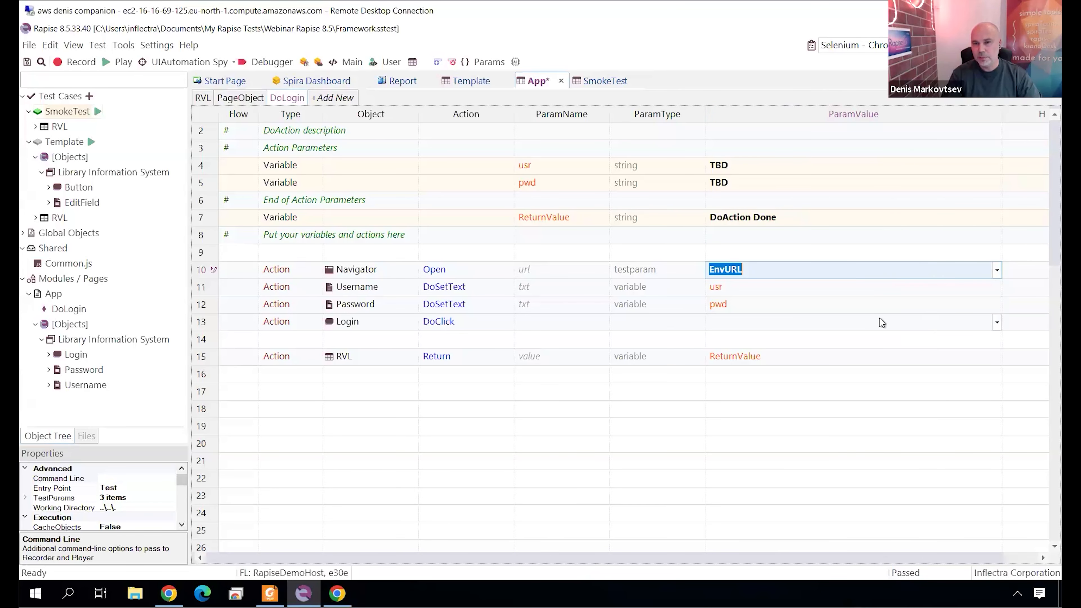
{"action": "left_click", "coordinate": [201, 290]}
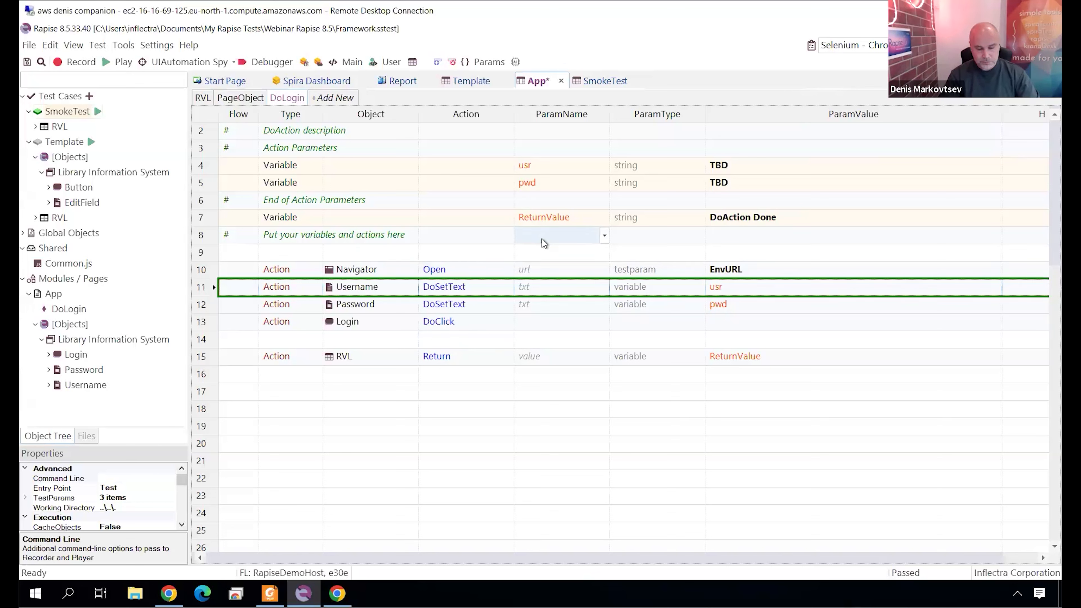
{"action": "key", "text": "Right"}
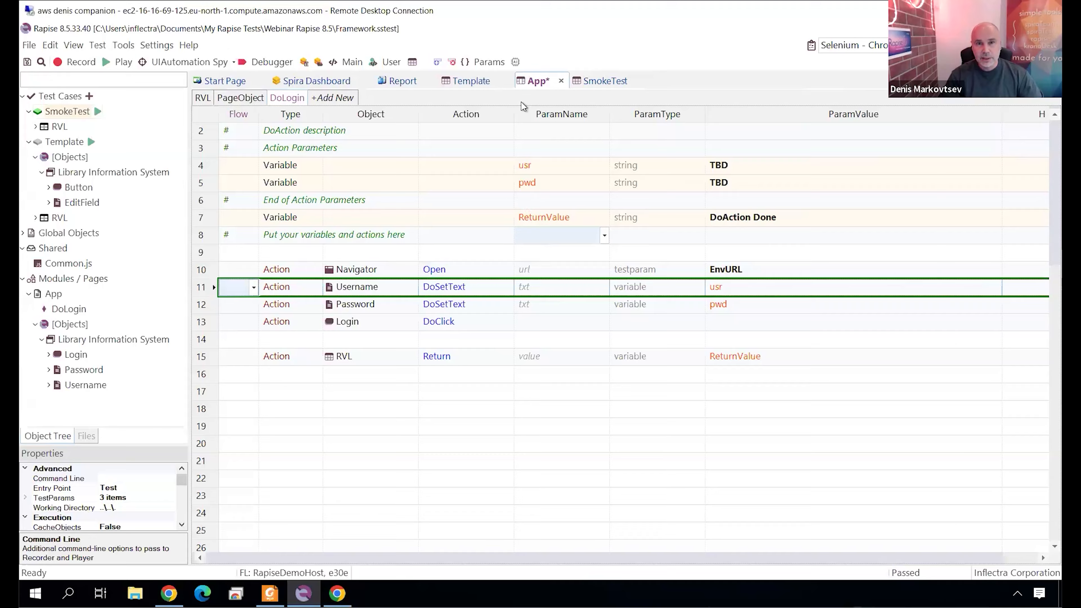
{"action": "key", "text": "ctrl+s"}
{"action": "left_click", "coordinate": [308, 80]}
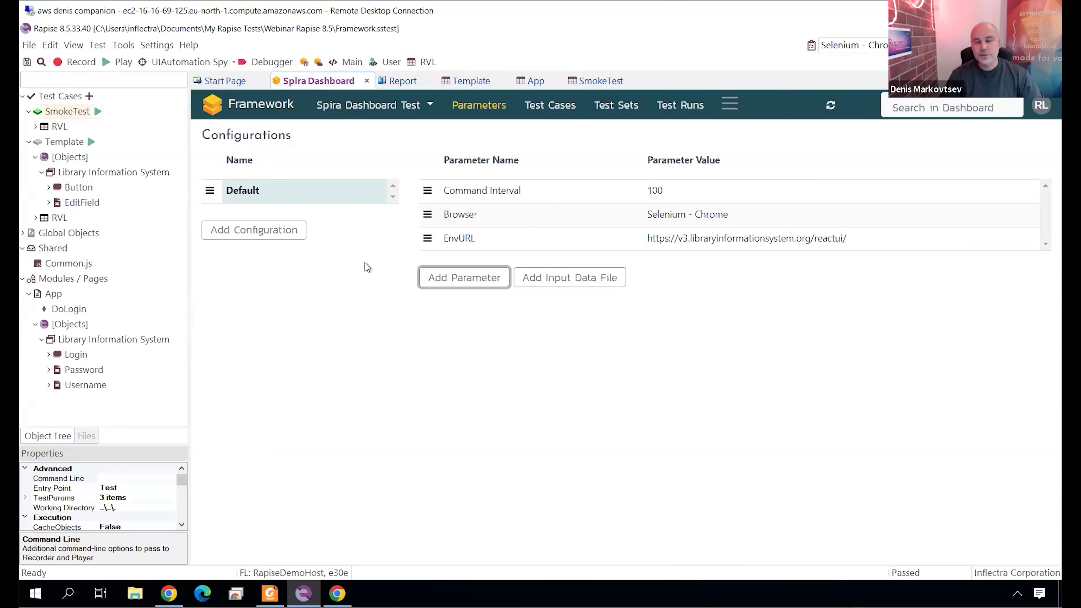
Add two configurations named Staging and Production below the Default configuration.
{"action": "left_click", "coordinate": [254, 230]}
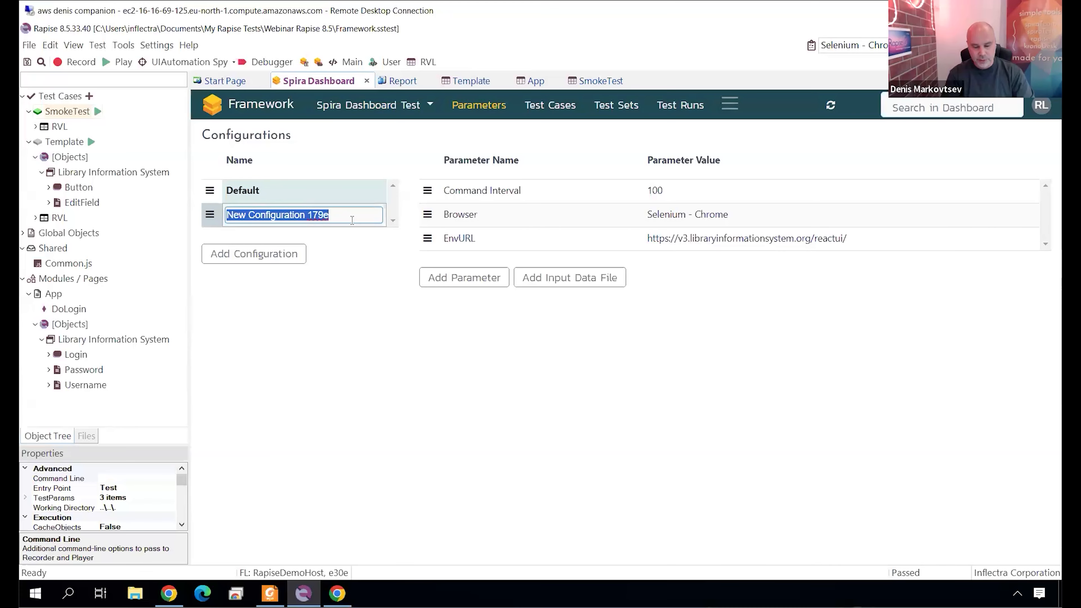
{"action": "type", "text": "Staging"}
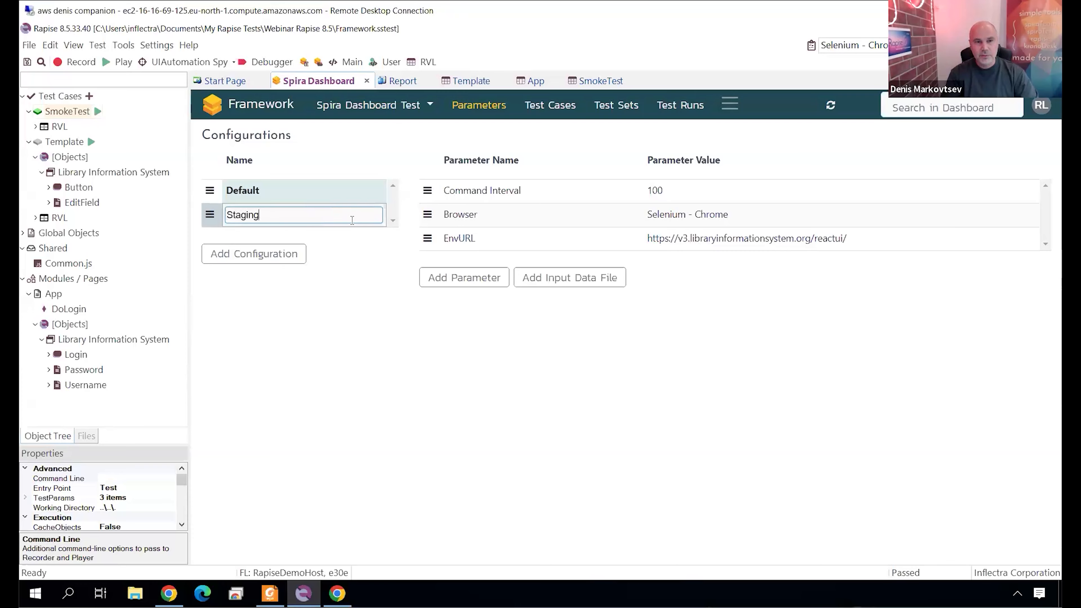
{"action": "left_click", "coordinate": [265, 255]}
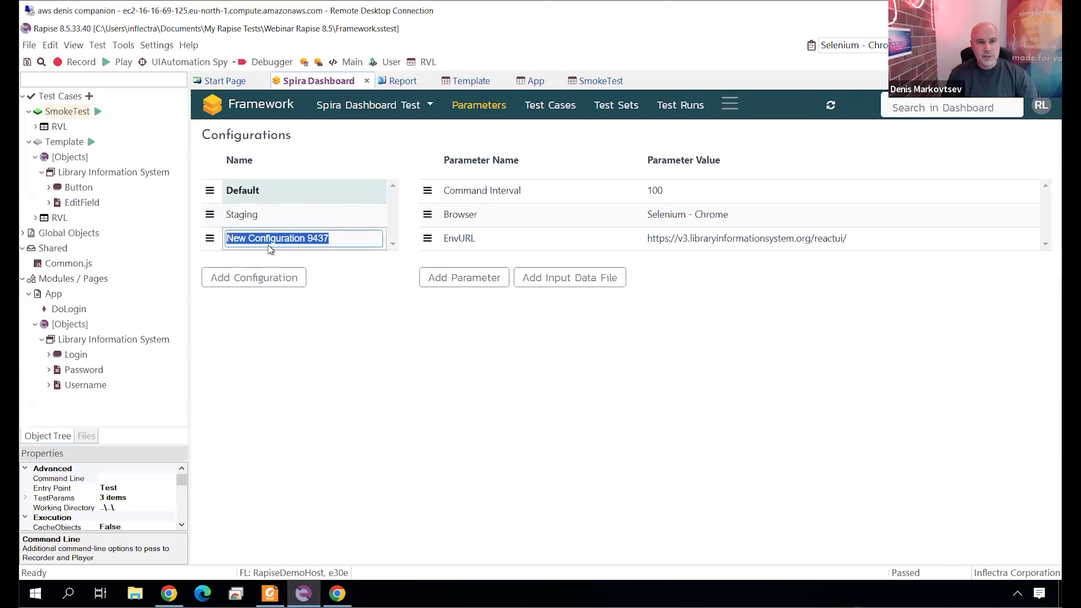
{"action": "type", "text": "Produc"}
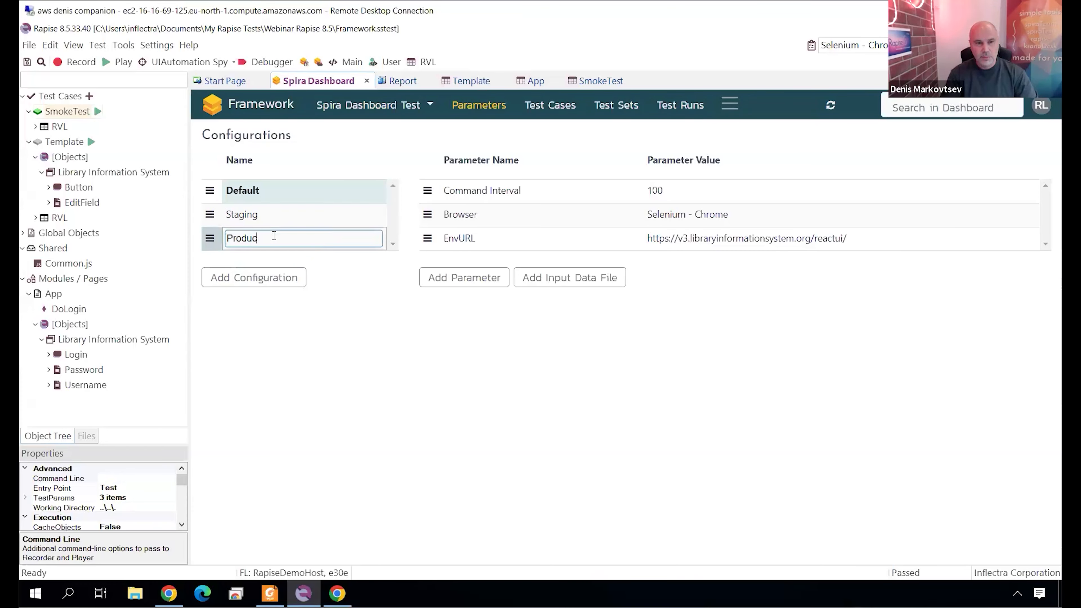
{"action": "type", "text": "tion"}
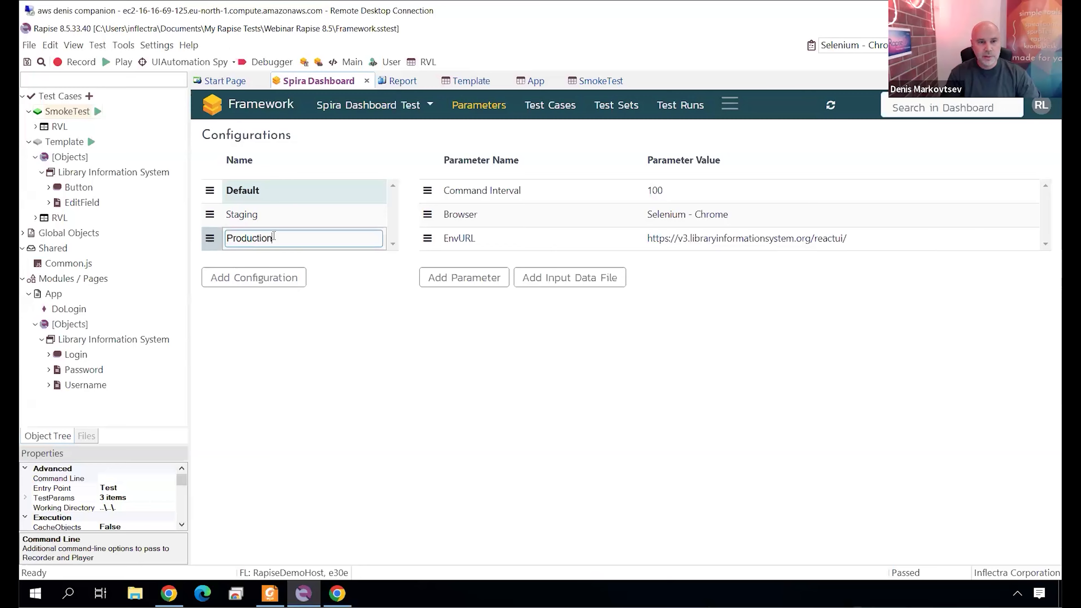
{"action": "key", "text": "Return"}
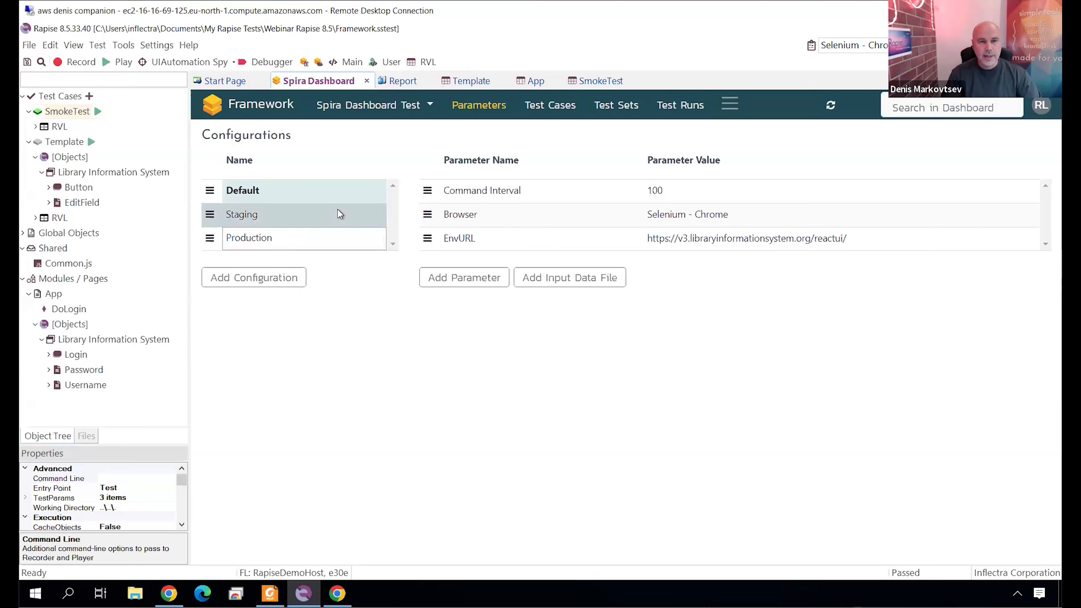
{"action": "left_click", "coordinate": [241, 217]}
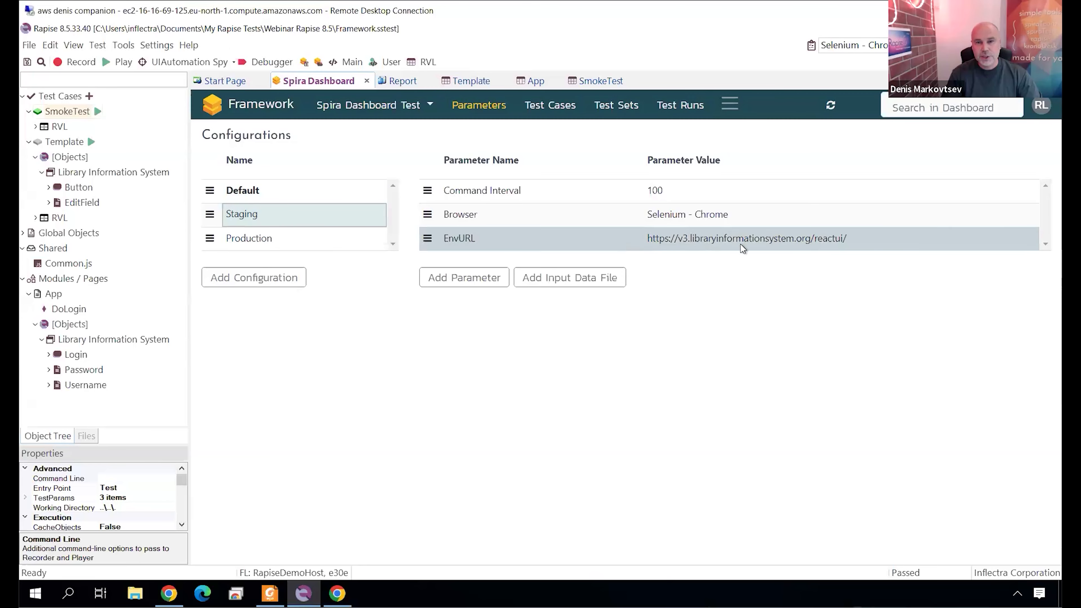
{"action": "left_click", "coordinate": [757, 241]}
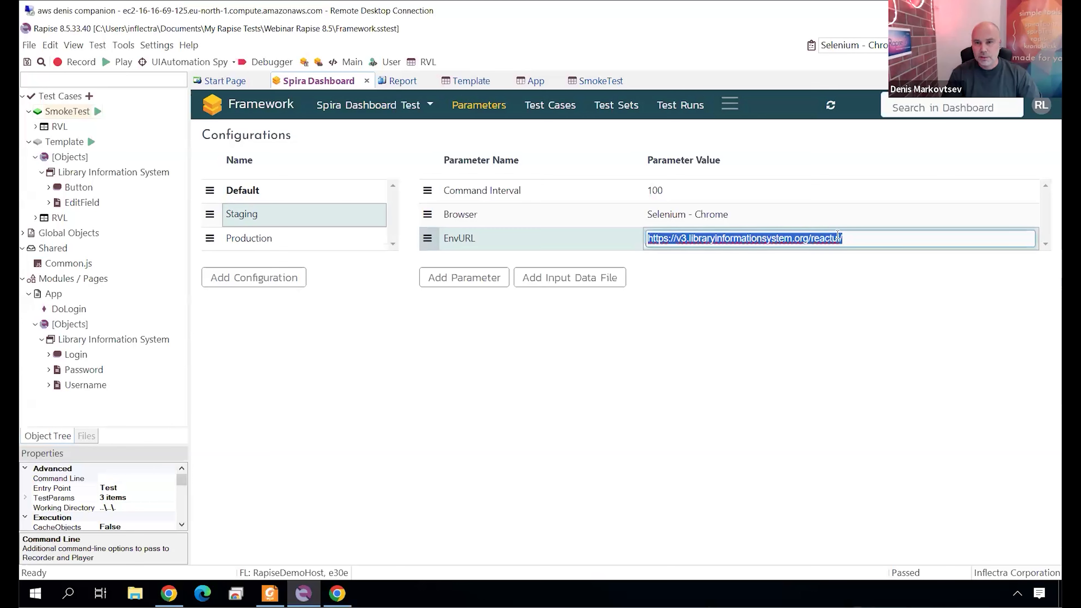
{"action": "left_click", "coordinate": [862, 241]}
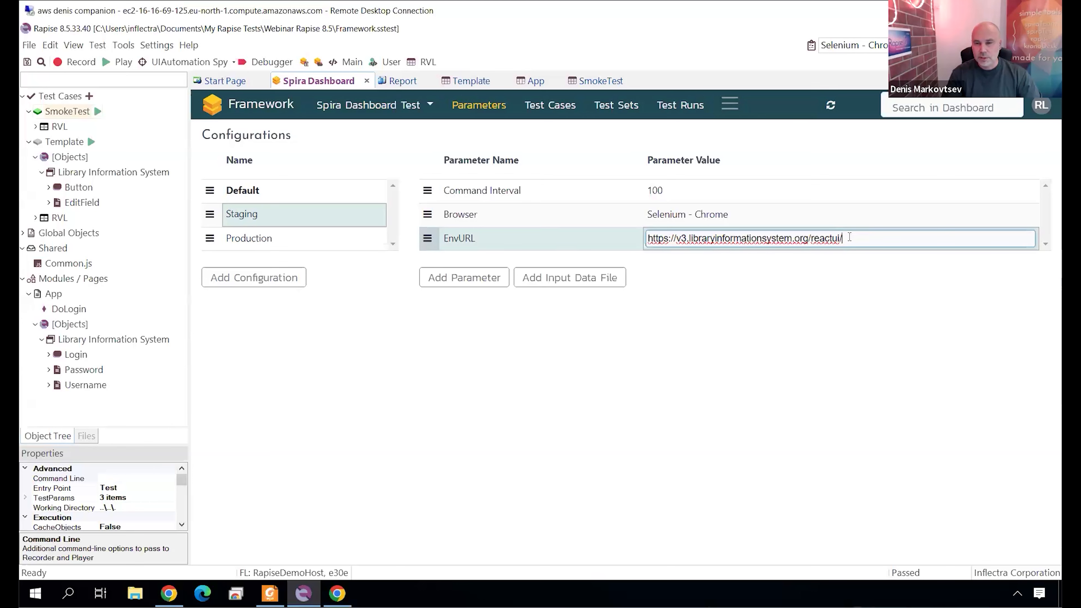
{"action": "type", "text": "stag"}
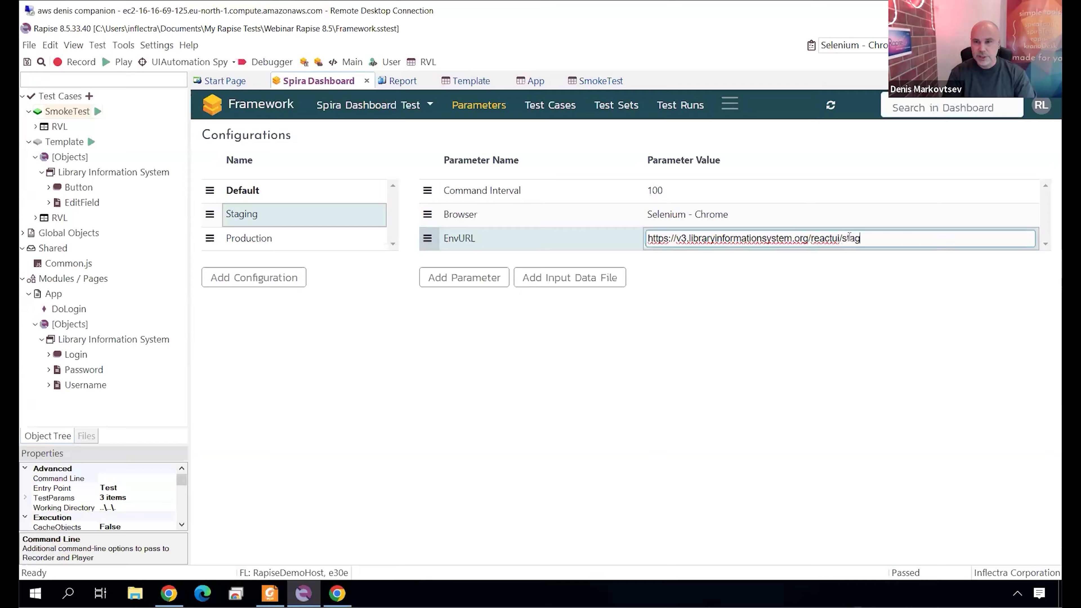
{"action": "type", "text": "ing"}
{"action": "left_click", "coordinate": [350, 239]}
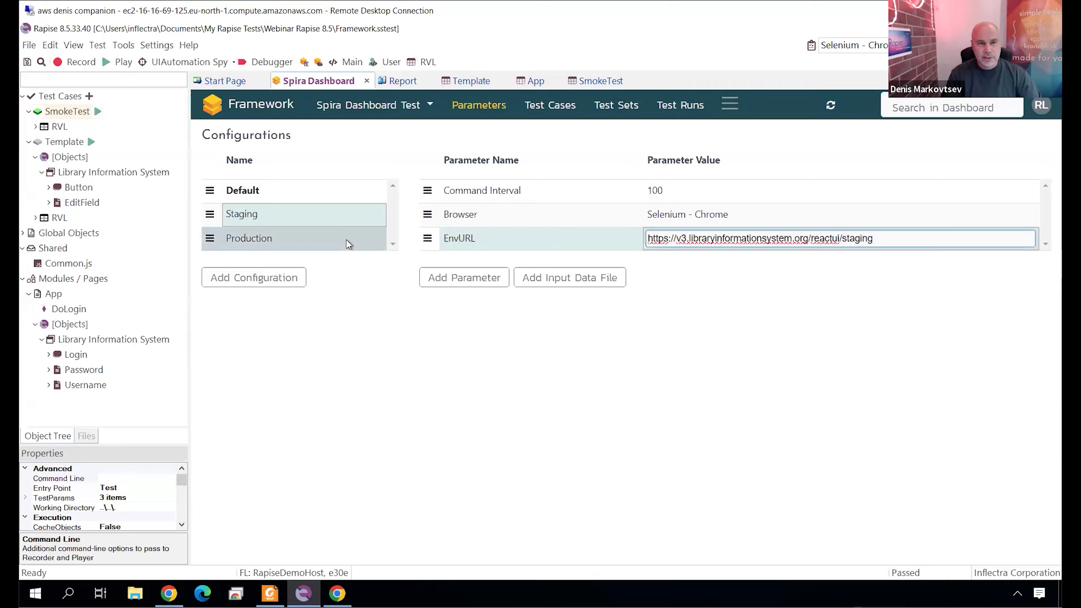
{"action": "left_click", "coordinate": [866, 239]}
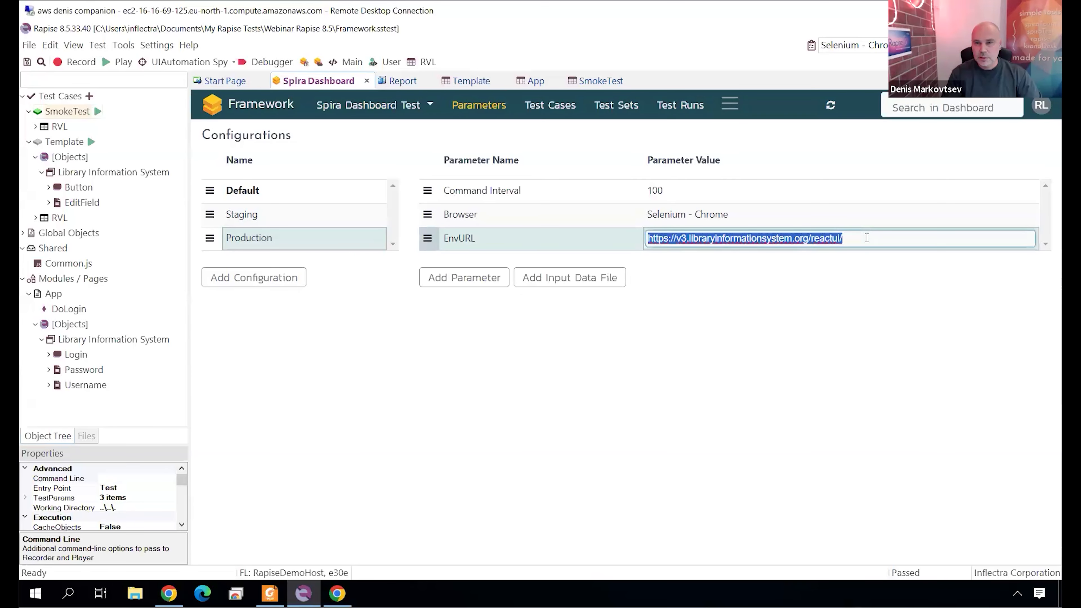
{"action": "left_click", "coordinate": [866, 238]}
{"action": "type", "text": "pro"}
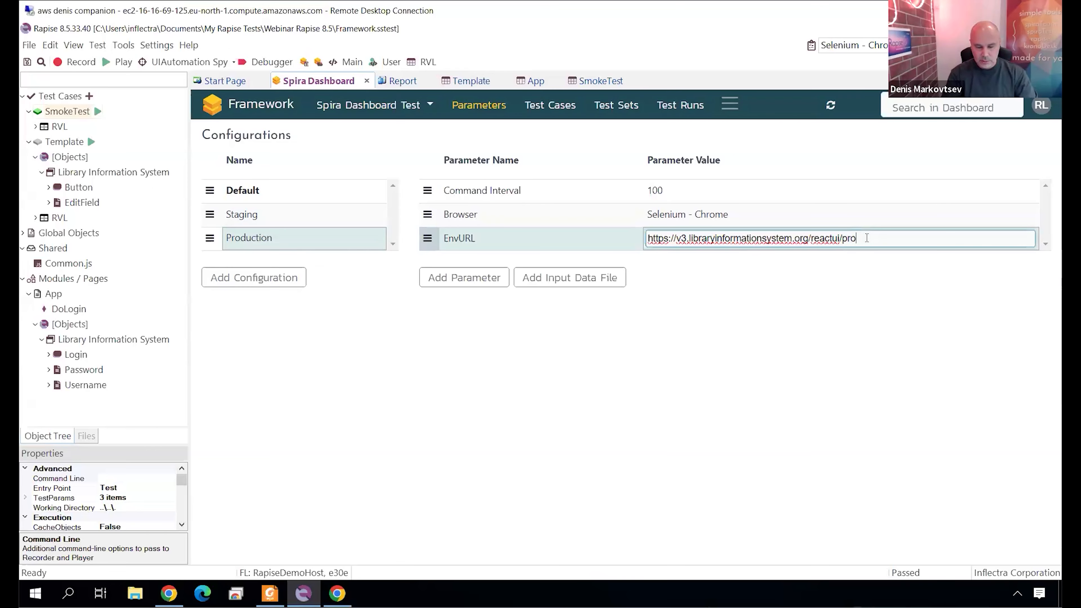
{"action": "type", "text": "duction"}
{"action": "key", "text": "Return"}
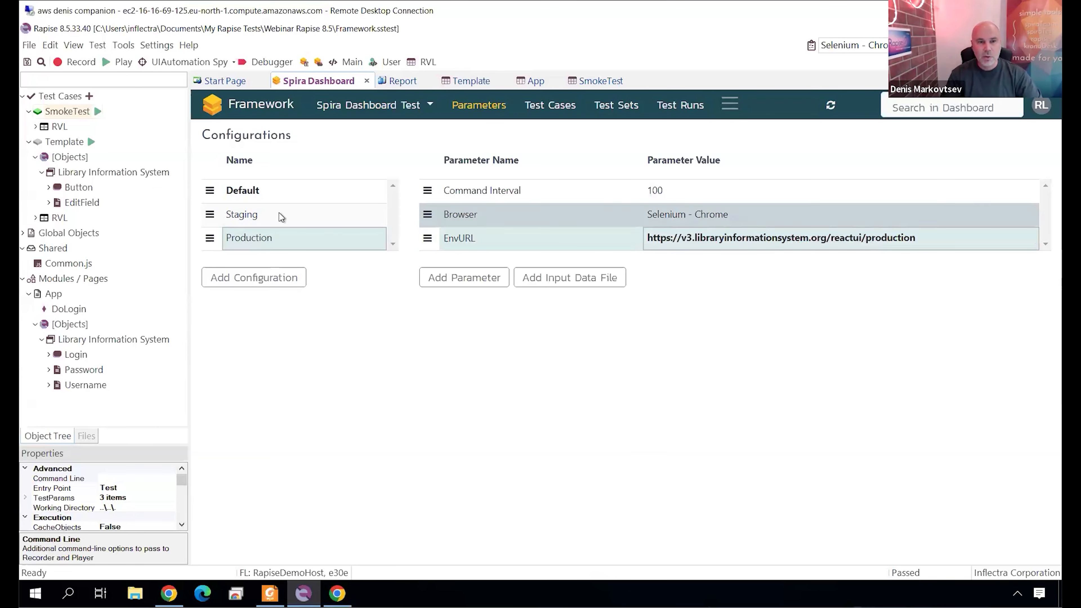
{"action": "left_click", "coordinate": [280, 214]}
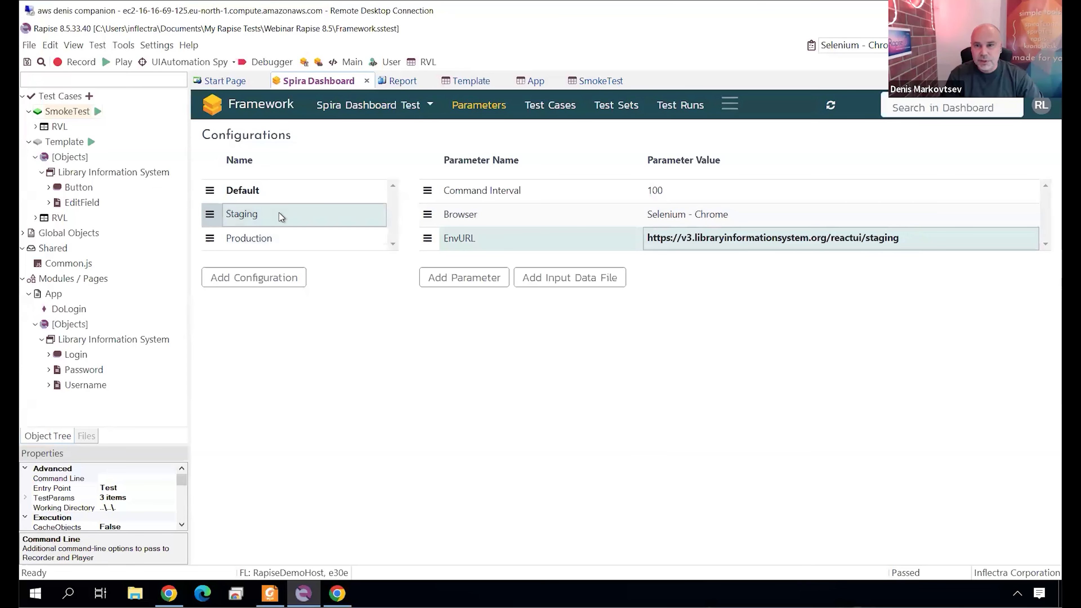
{"action": "left_click", "coordinate": [284, 241]}
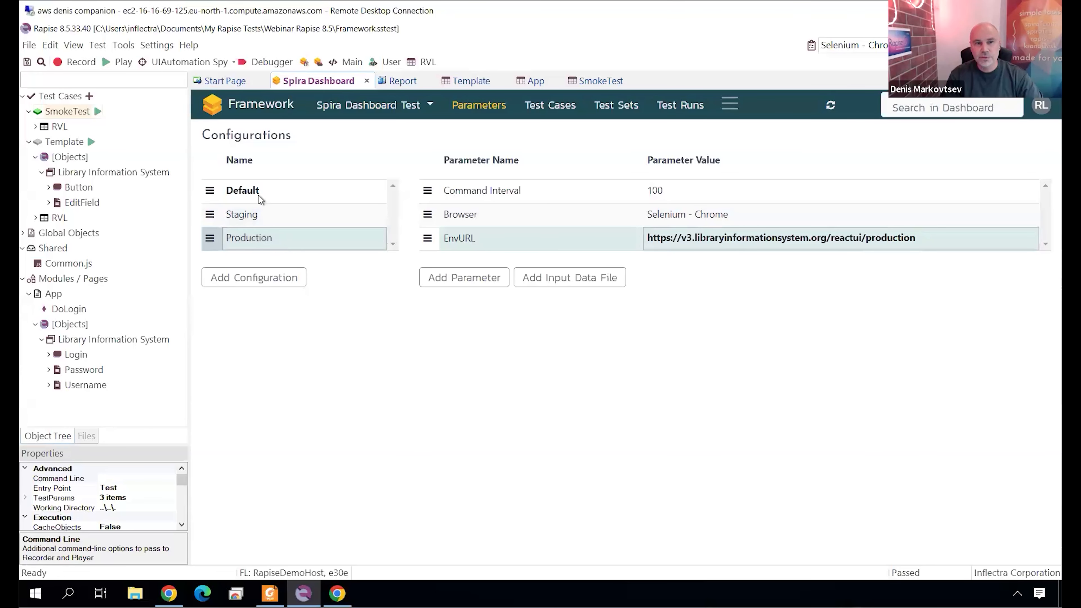
{"action": "left_click", "coordinate": [305, 190]}
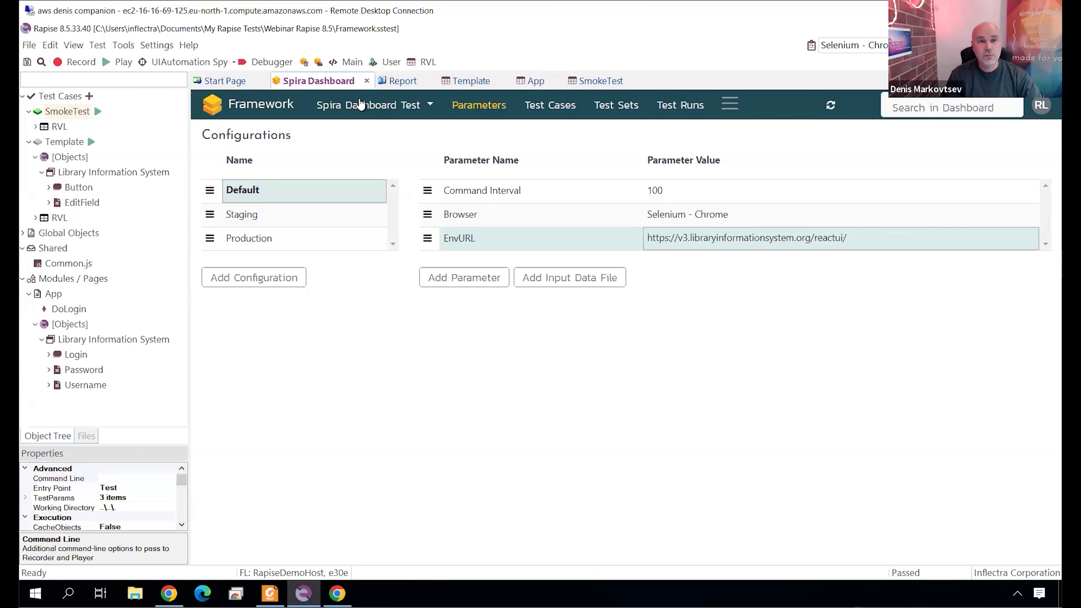
Return to the framework overview and assign the Staging configuration to the Default test set.
{"action": "left_click", "coordinate": [250, 112]}
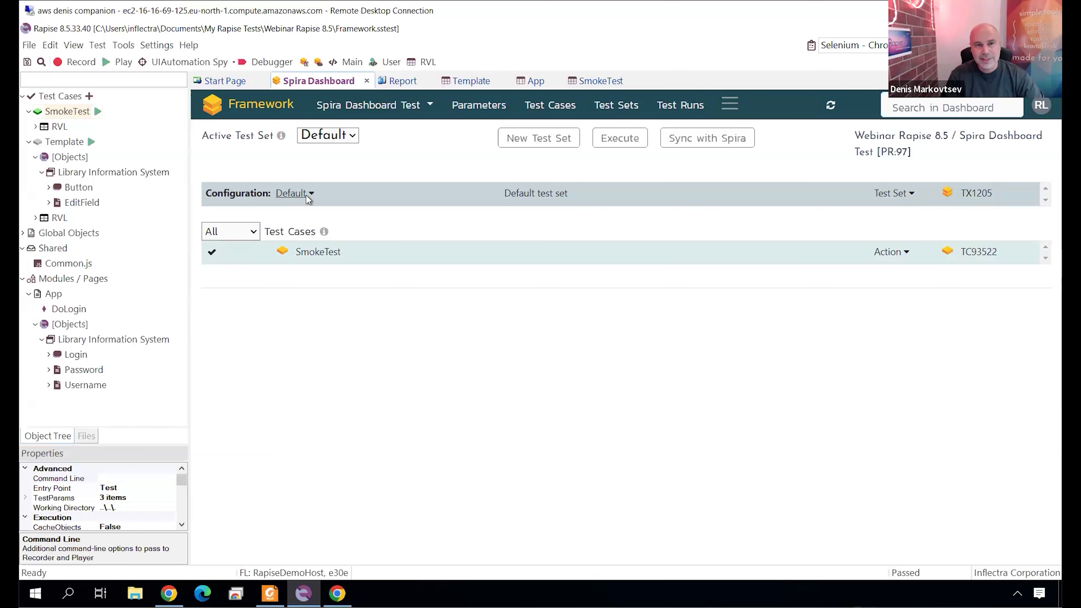
{"action": "left_click", "coordinate": [311, 192]}
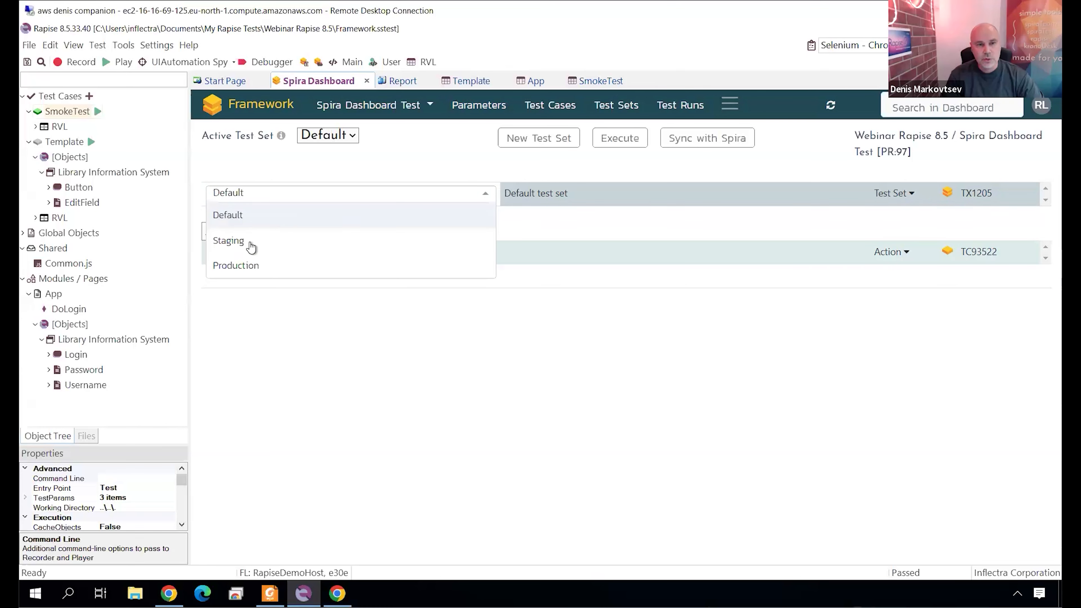
{"action": "left_click", "coordinate": [232, 245]}
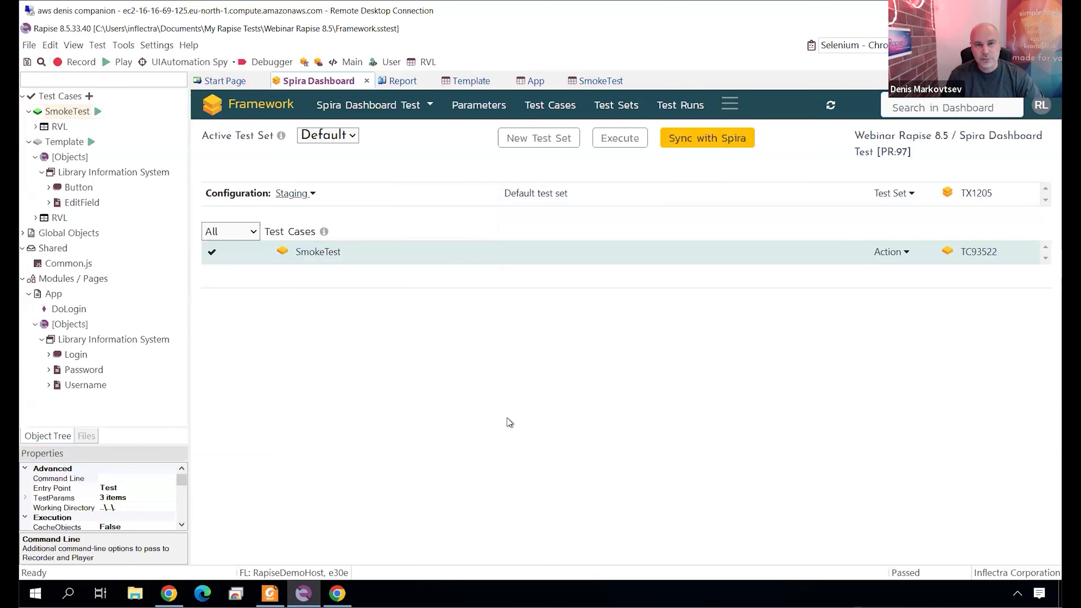
Create a new test set named Production without a description and assign the Production configuration to it.
{"action": "left_click", "coordinate": [520, 136]}
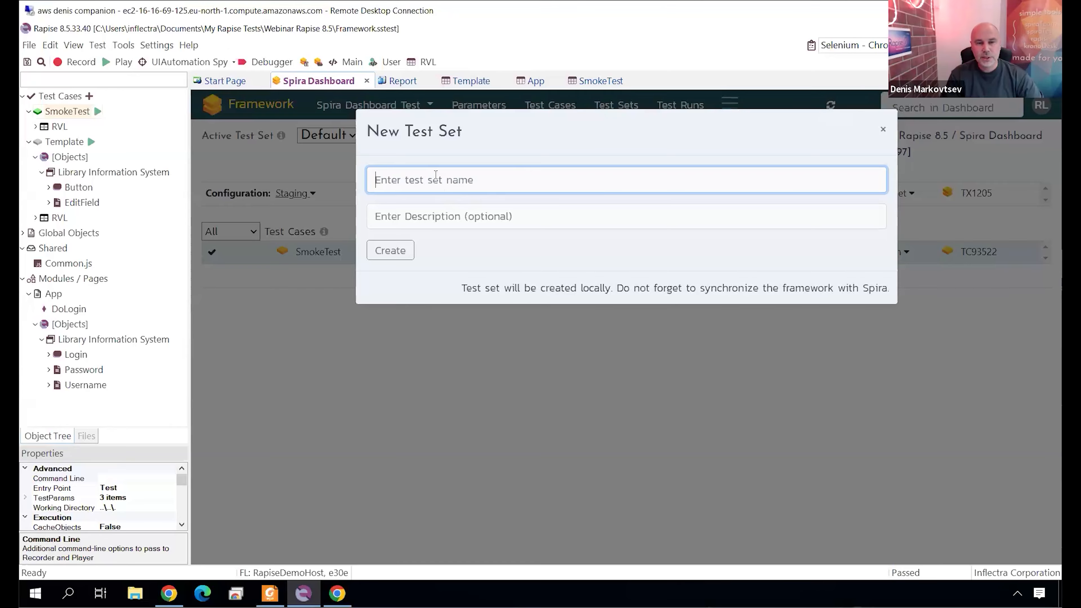
{"action": "type", "text": "Produc"}
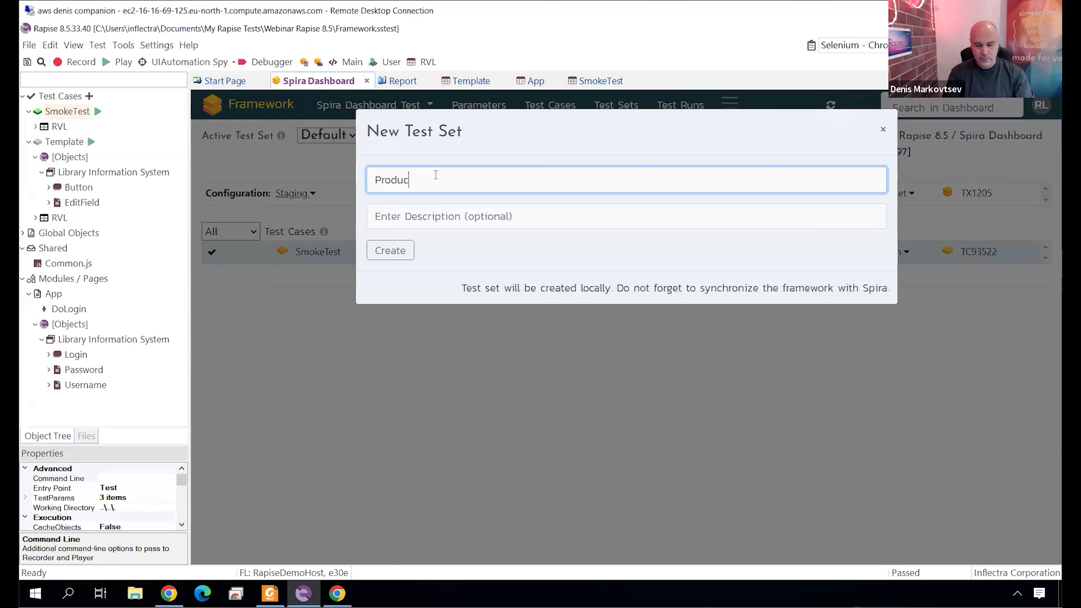
{"action": "type", "text": "tion"}
{"action": "left_click", "coordinate": [391, 250]}
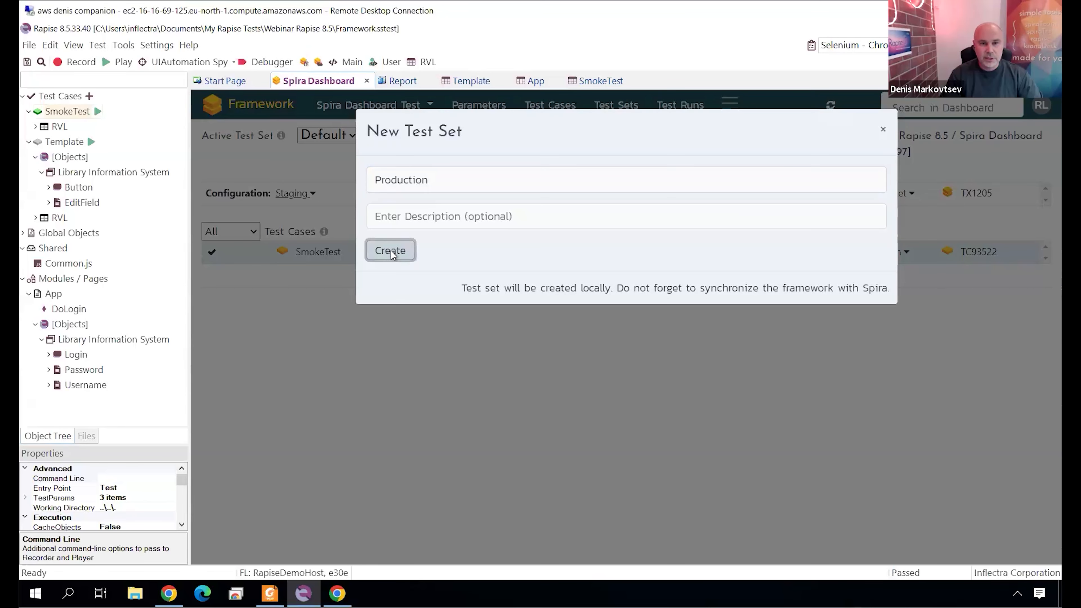
{"action": "left_click", "coordinate": [303, 192]}
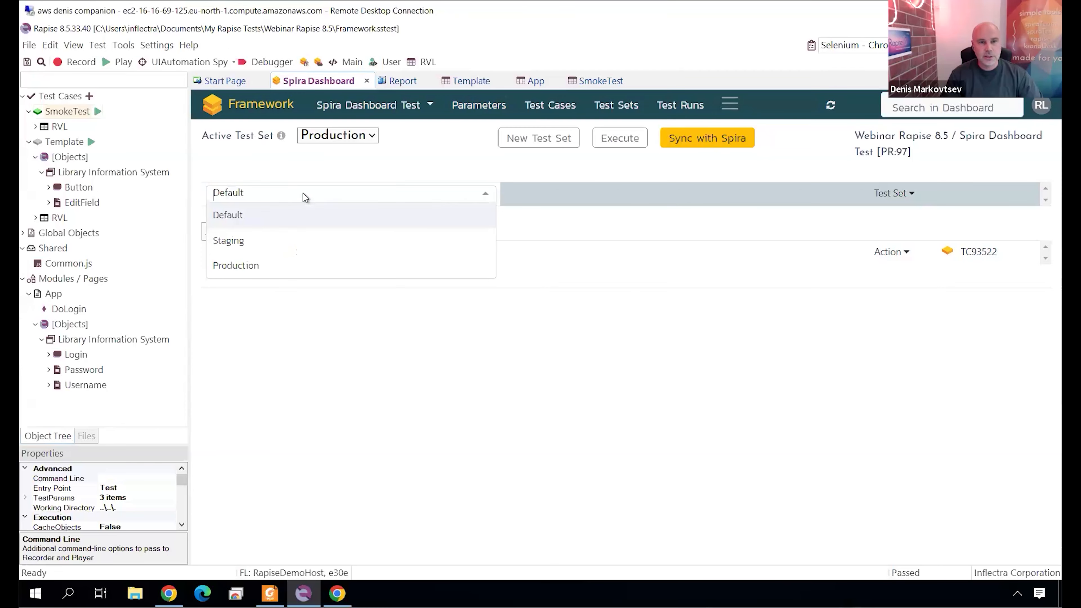
{"action": "left_click", "coordinate": [234, 266]}
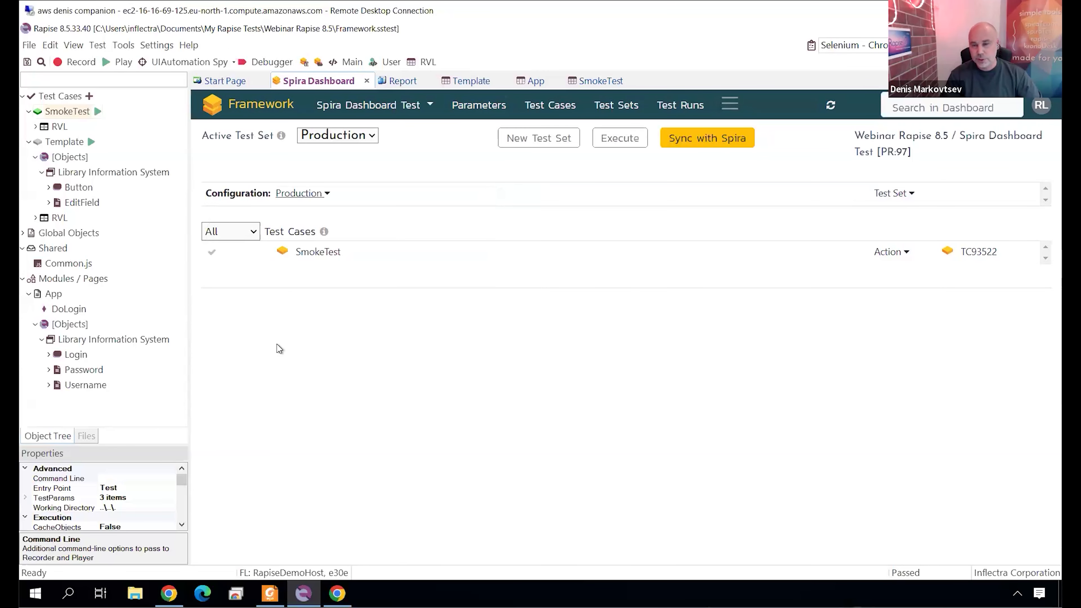